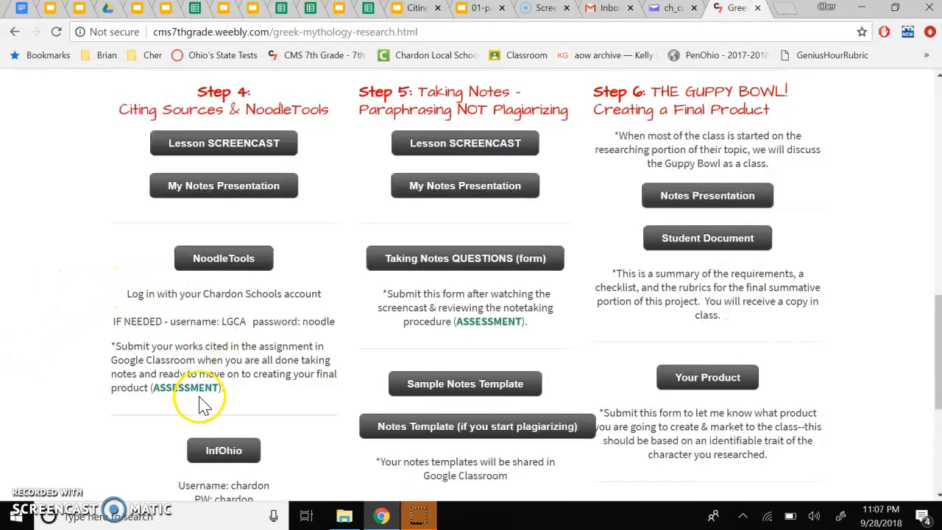
Step: Open the NoodleTools link from the Greek mythology research class page
scroll(204, 400, down, 1)
scroll(202, 406, down, 1)
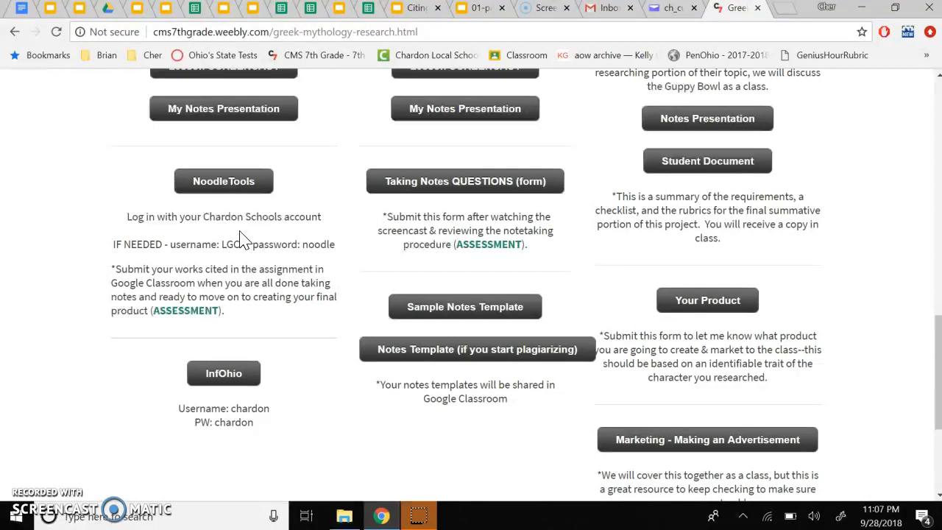
click(239, 258)
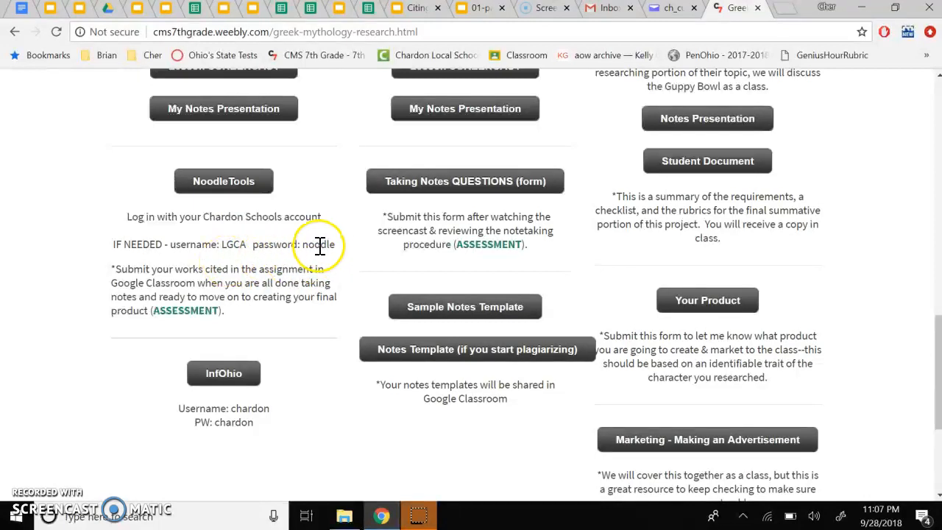
click(215, 187)
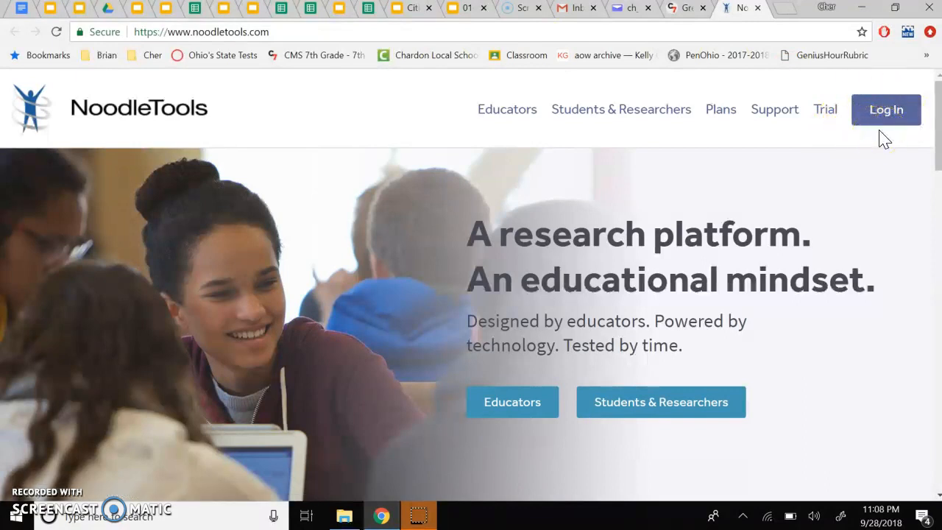
Step: Sign in to NoodleTools with the school account
click(883, 109)
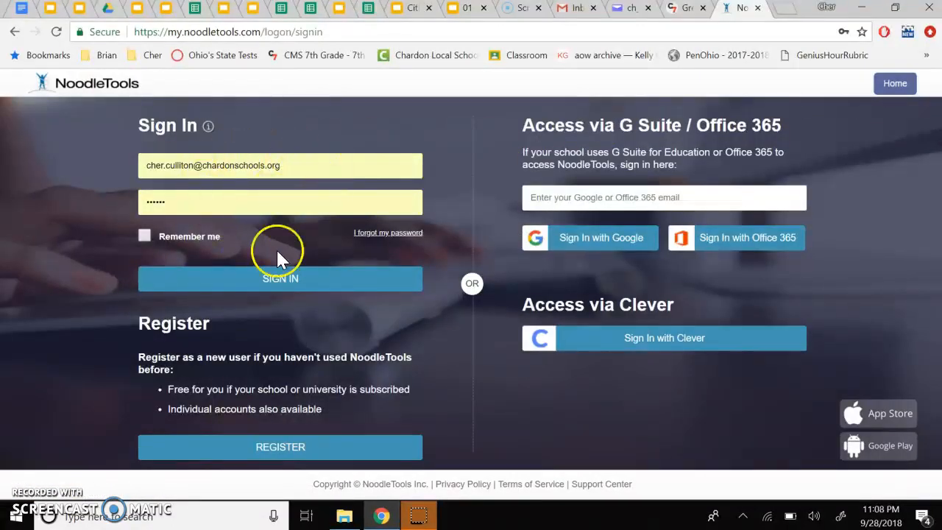
click(268, 291)
click(266, 435)
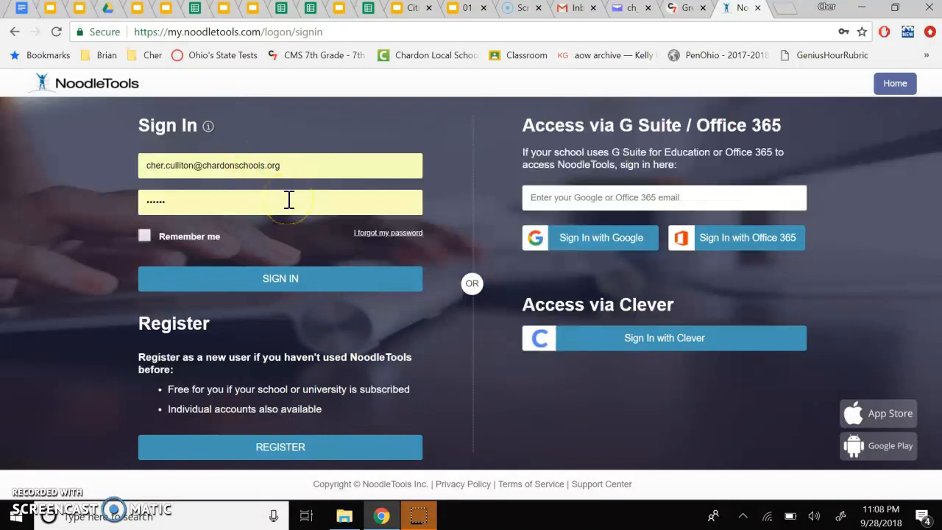
click(278, 281)
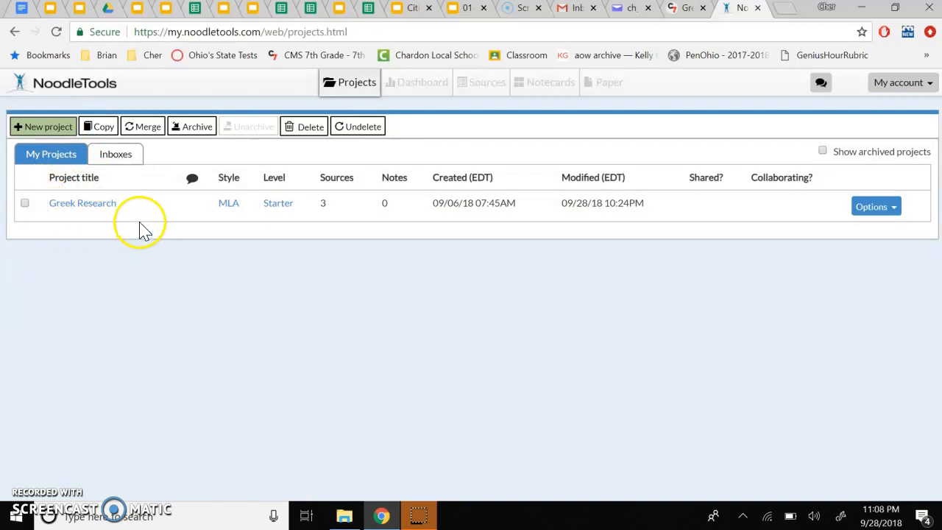
Step: Create a new project titled "Practice Greek Research" with MLA citation style and Junior citation level
click(53, 127)
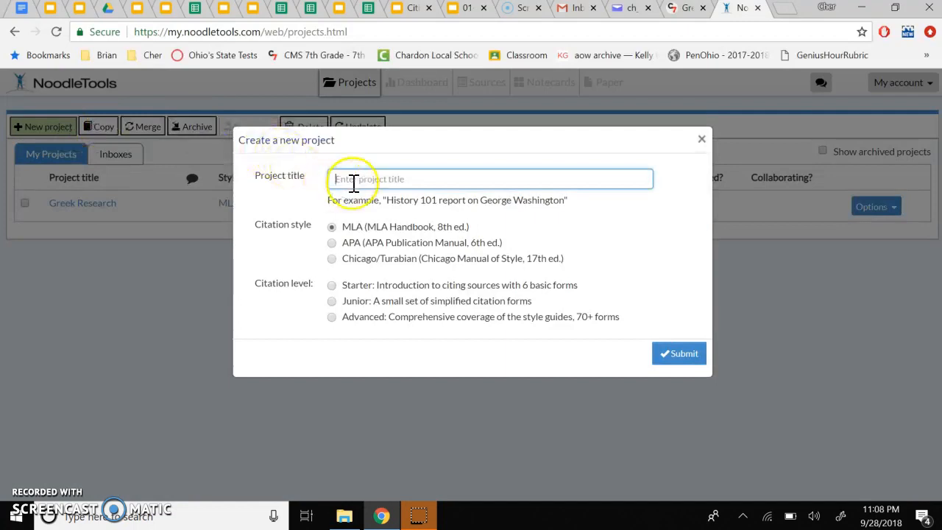
click(354, 183)
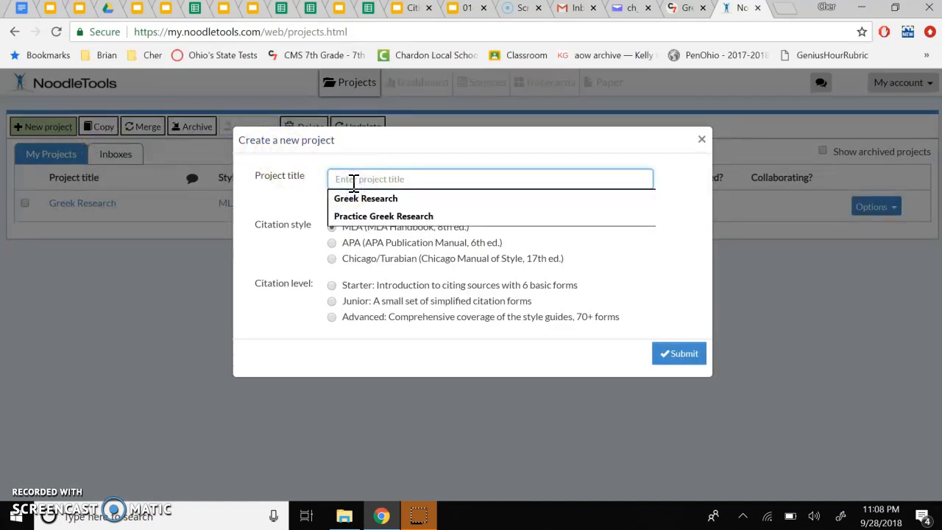
click(388, 216)
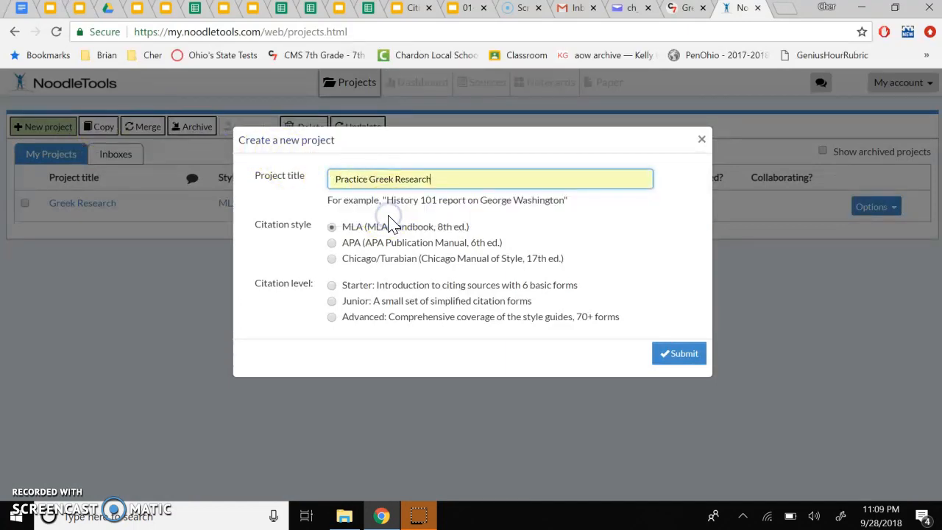
click(388, 224)
click(331, 303)
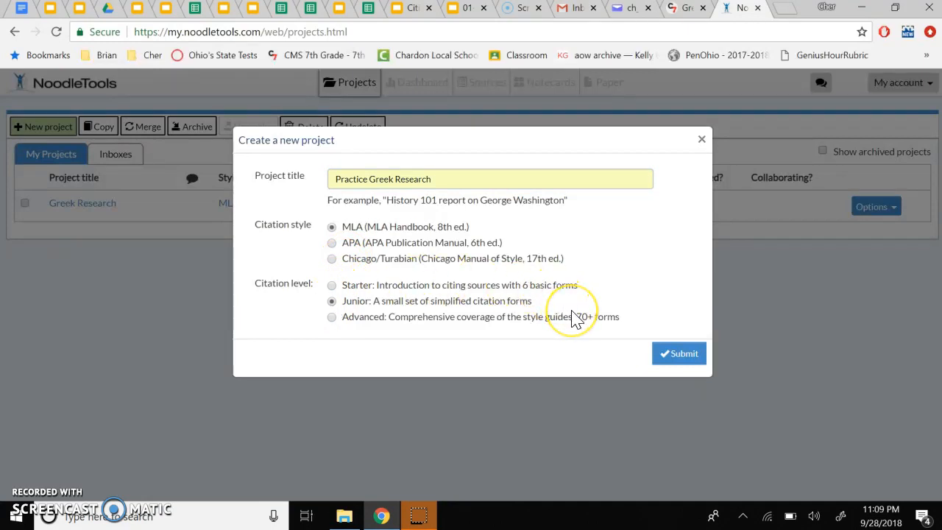
click(668, 356)
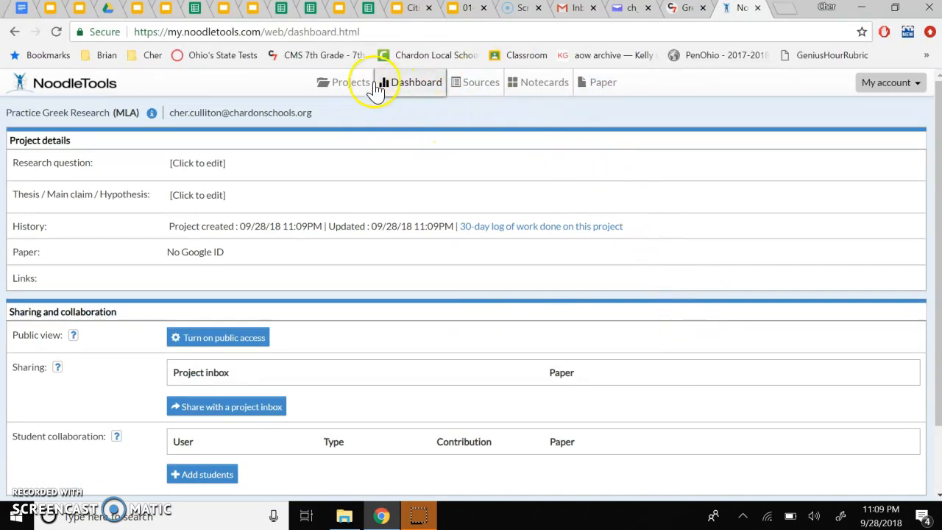
Step: Start a new citation in Sources for a print or in-hand book
scroll(410, 196, down, 1)
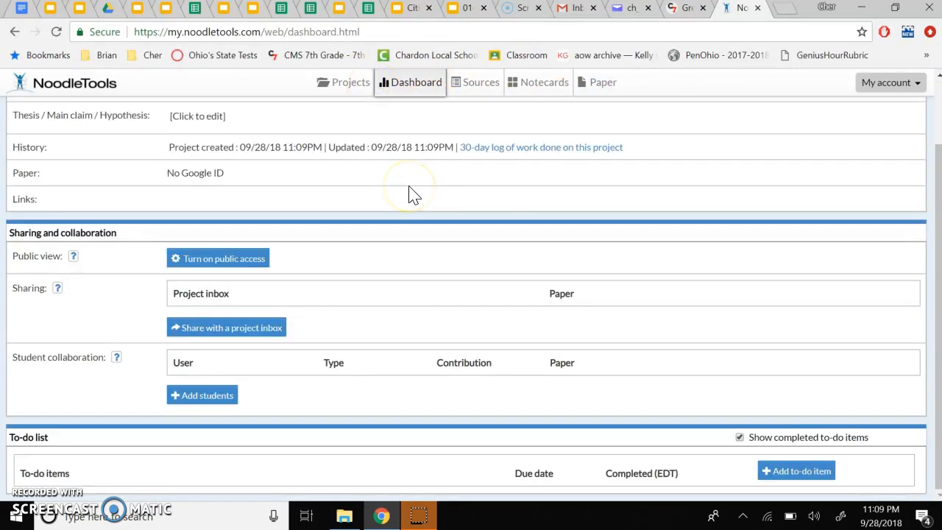
scroll(378, 279, up, 1)
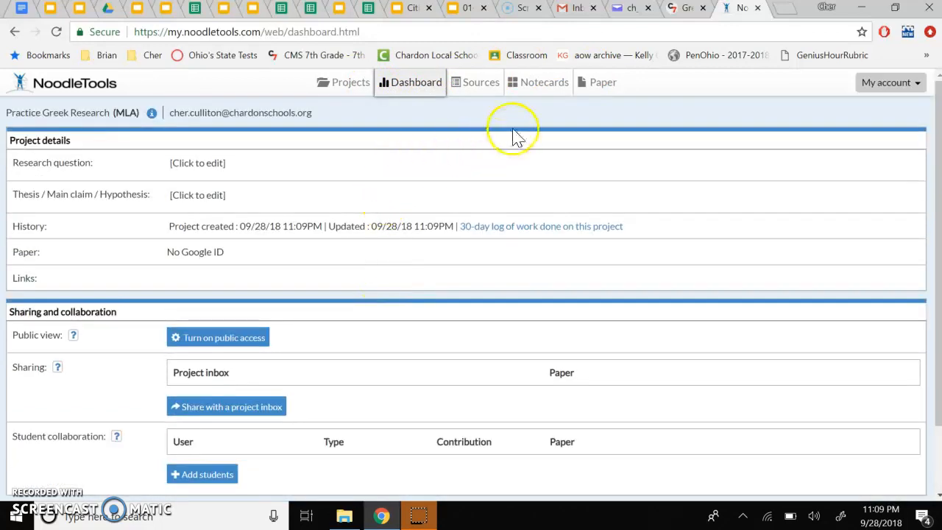
click(483, 86)
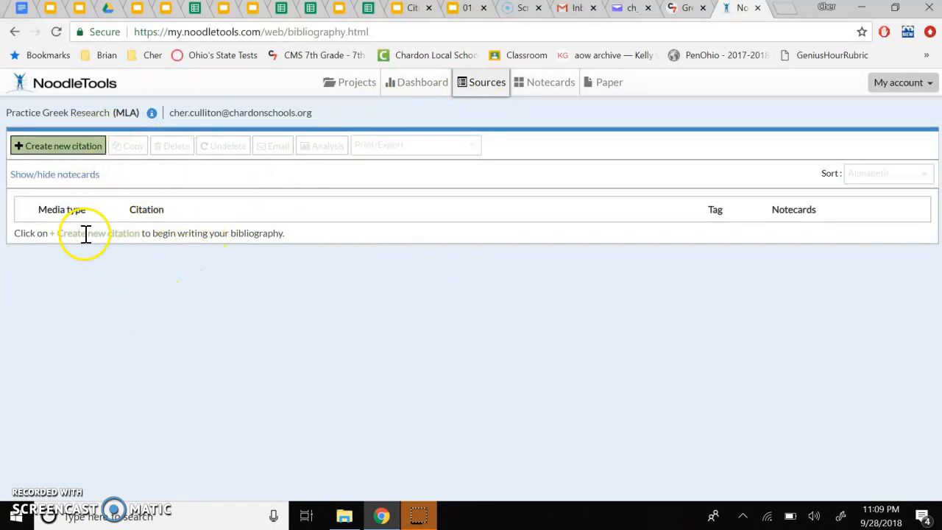
click(42, 144)
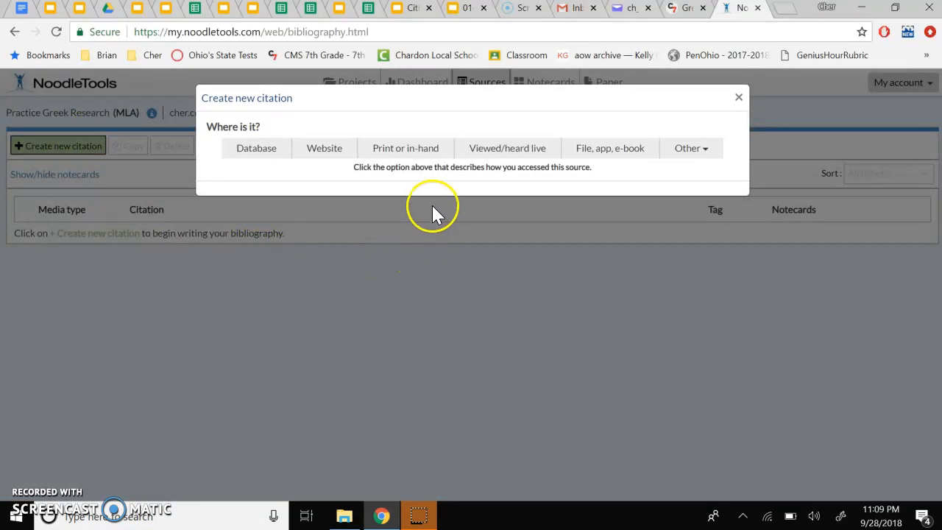
click(405, 155)
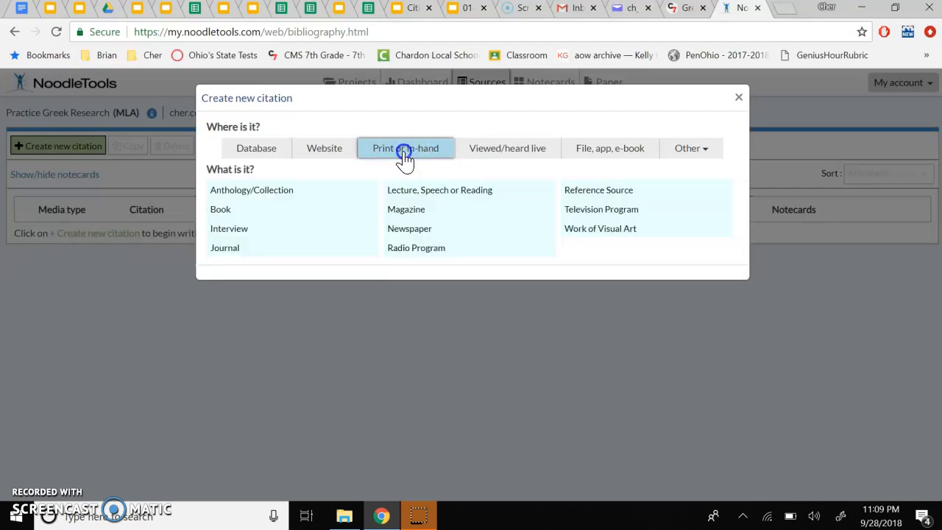
click(215, 209)
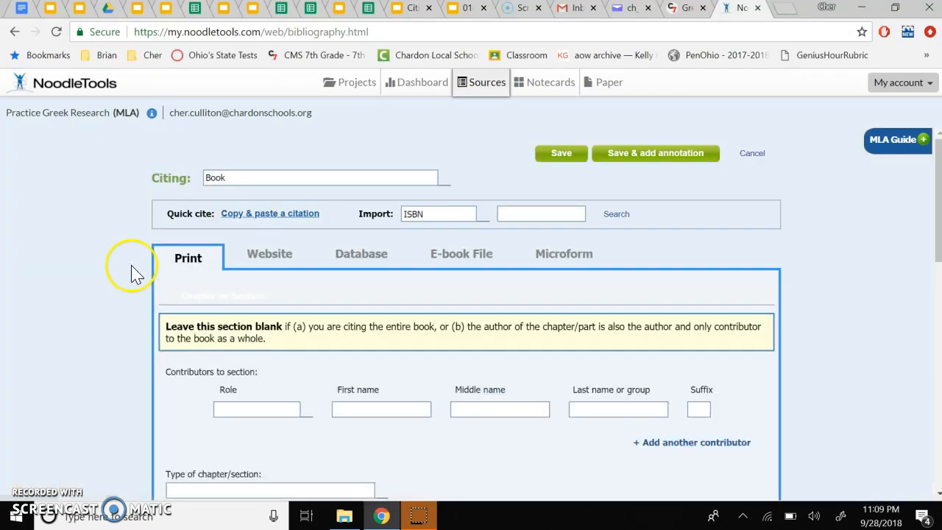
Step: Add an Author contributor with first name Bernard and last name Evslin
scroll(185, 383, down, 5)
scroll(209, 388, up, 3)
scroll(208, 388, up, 3)
scroll(209, 388, down, 1)
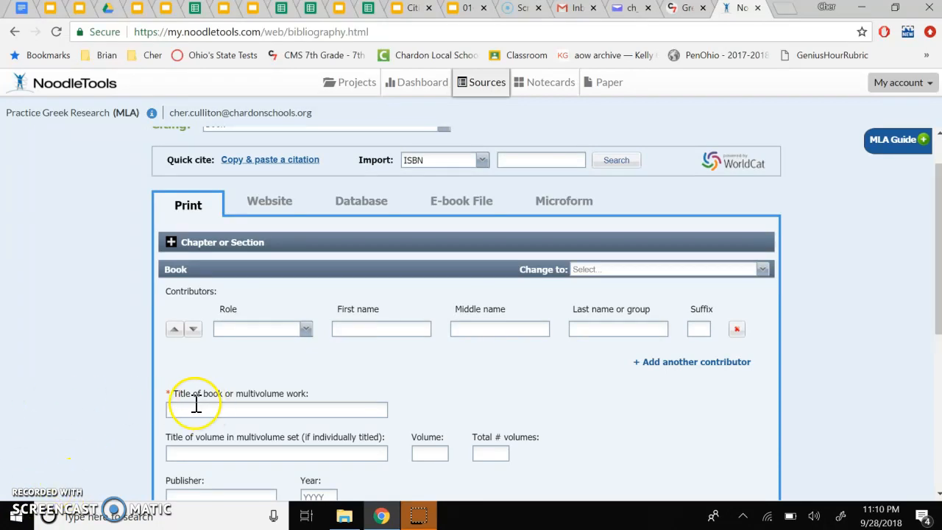
click(306, 332)
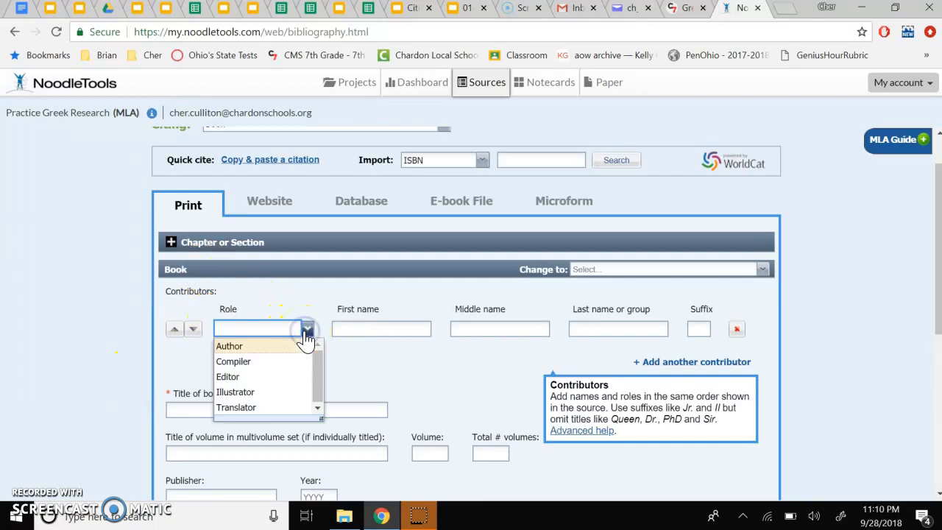
click(243, 350)
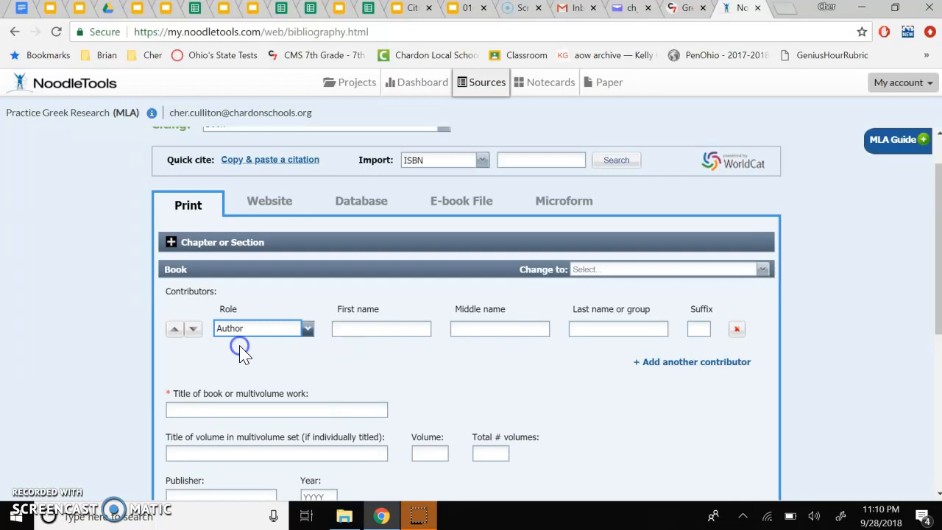
click(355, 330)
text(B)
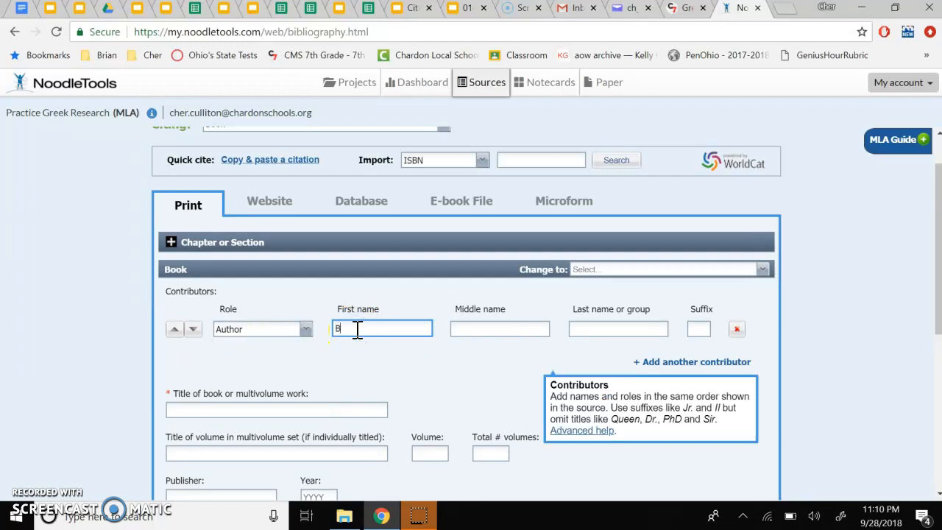
text(ernard)
key(Tab)
key(Tab)
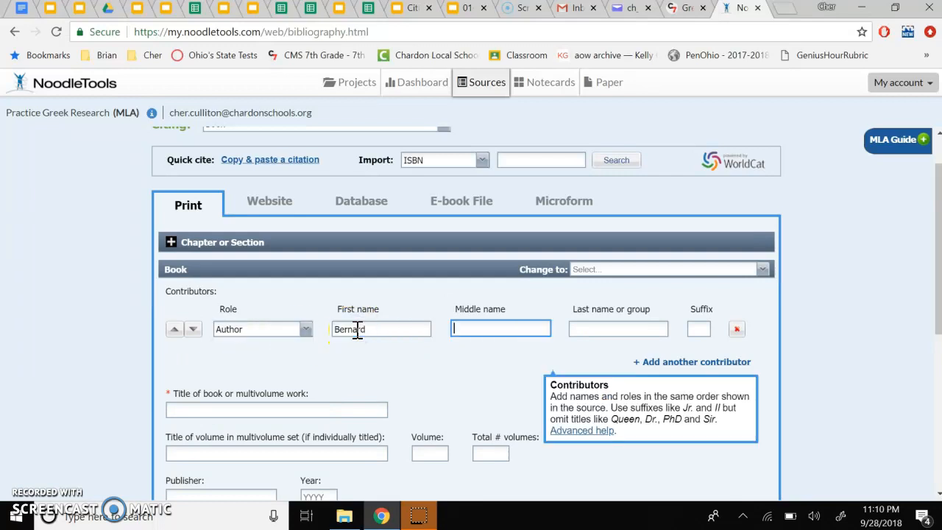
text(Ev)
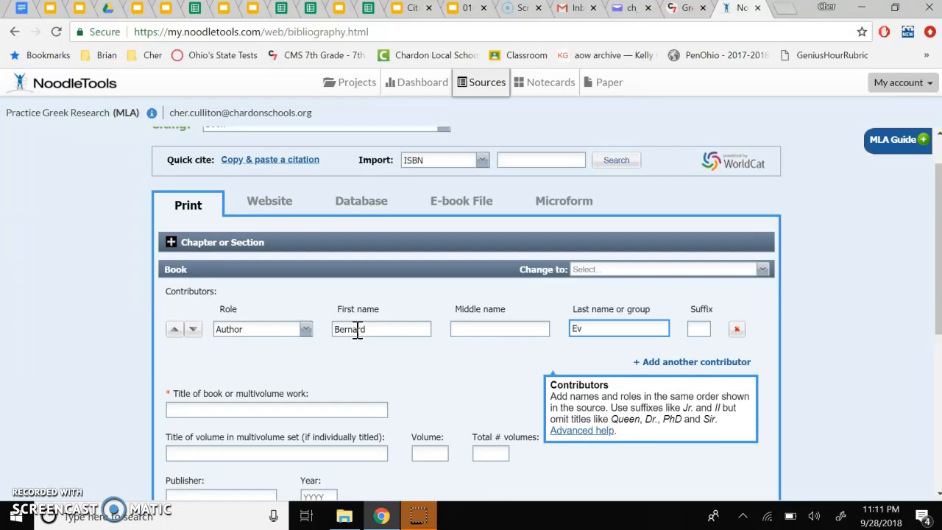
text(slin)
click(420, 387)
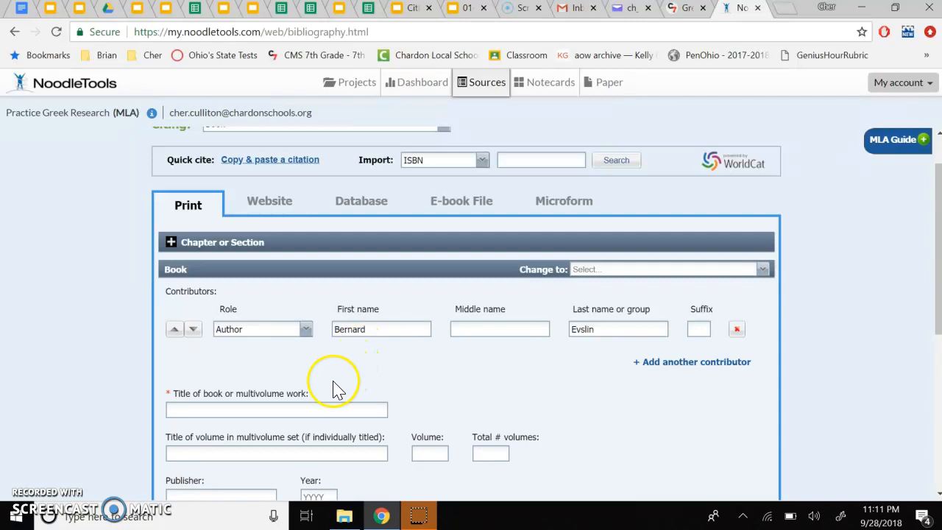
Step: Enter "The Trojan War" as the title of the book
click(312, 409)
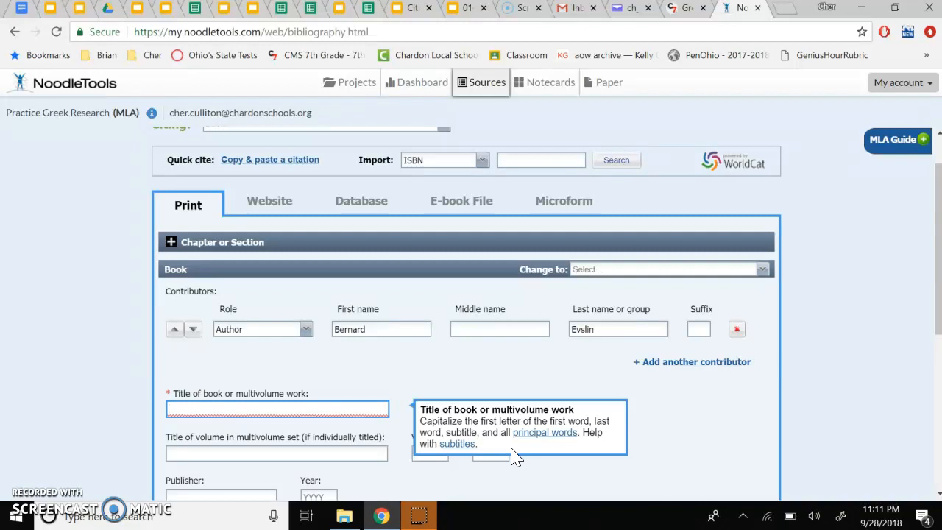
click(338, 407)
text(The Trojan War)
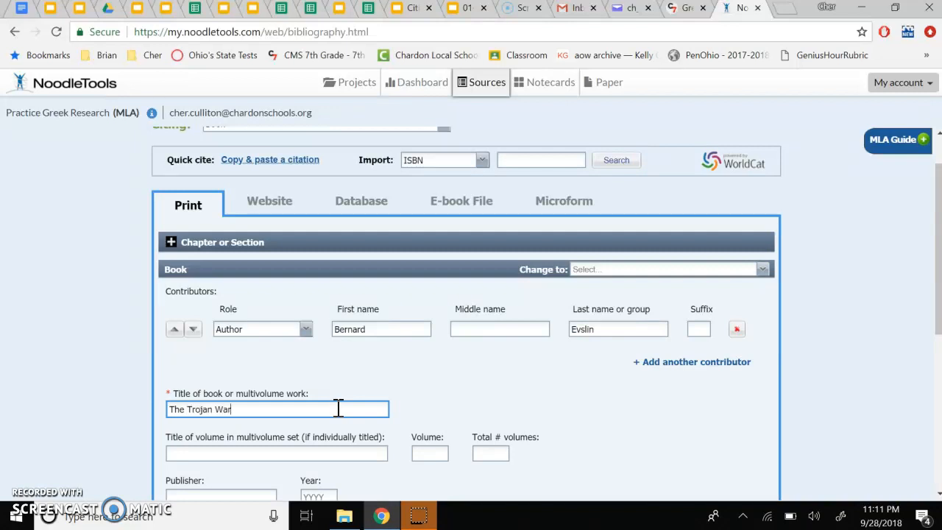
Step: Enter Scholastic as the publisher
scroll(337, 409, down, 1)
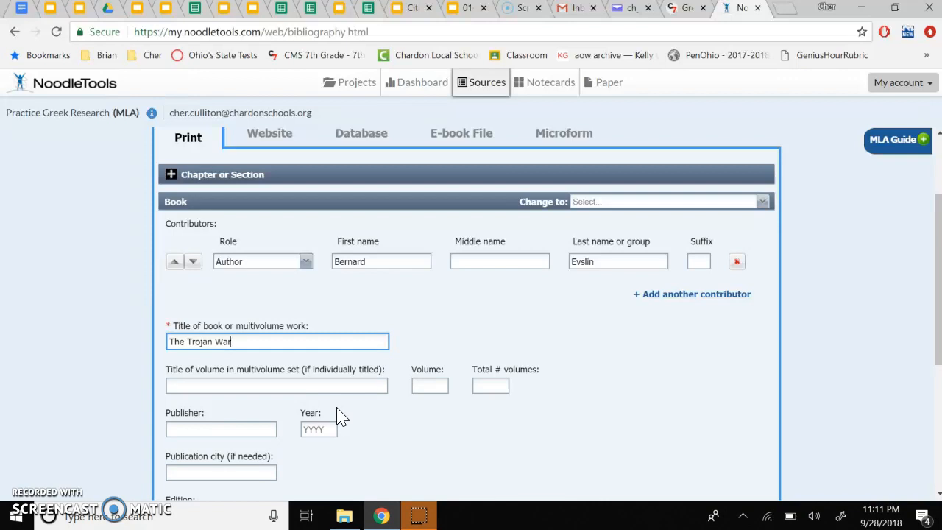
click(243, 425)
click(241, 427)
text(Scho)
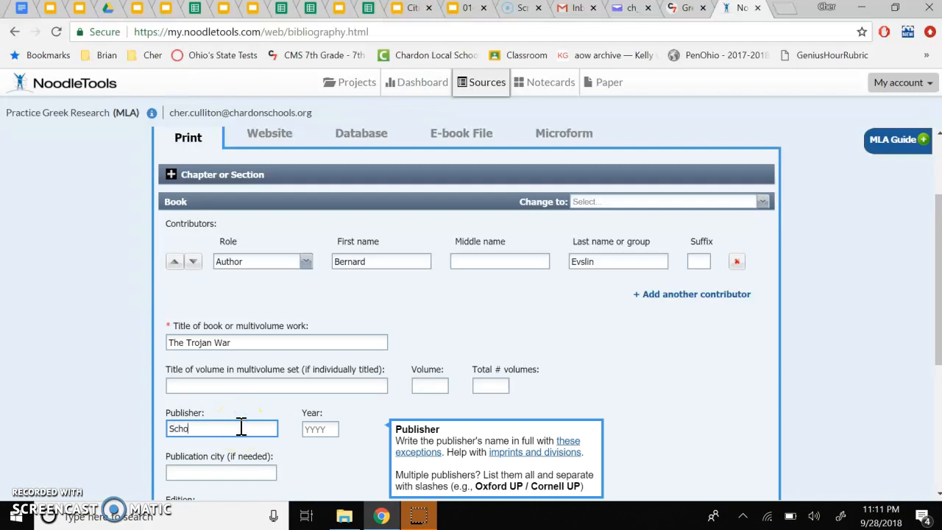
text(lastic)
Step: Enter New York as the publication city and 1971 as the year
click(226, 472)
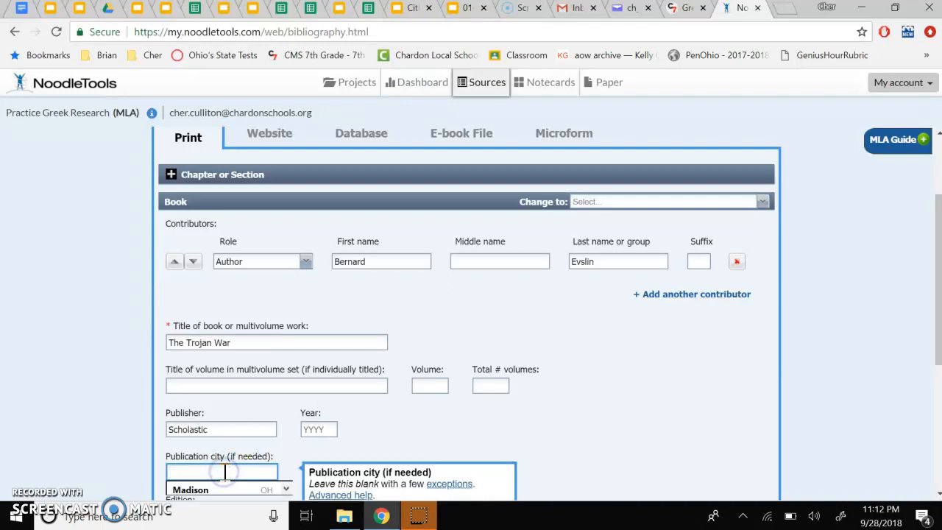
scroll(226, 472, down, 1)
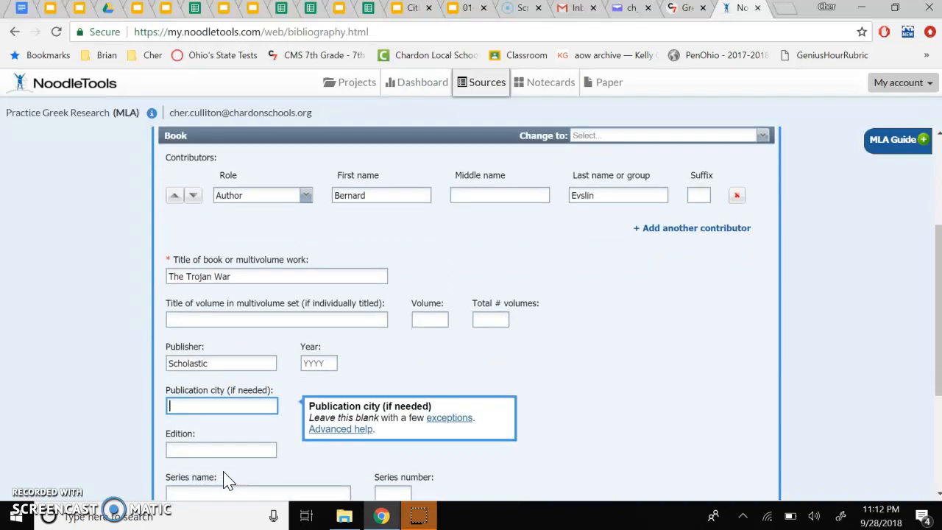
click(233, 412)
text(New York)
click(326, 362)
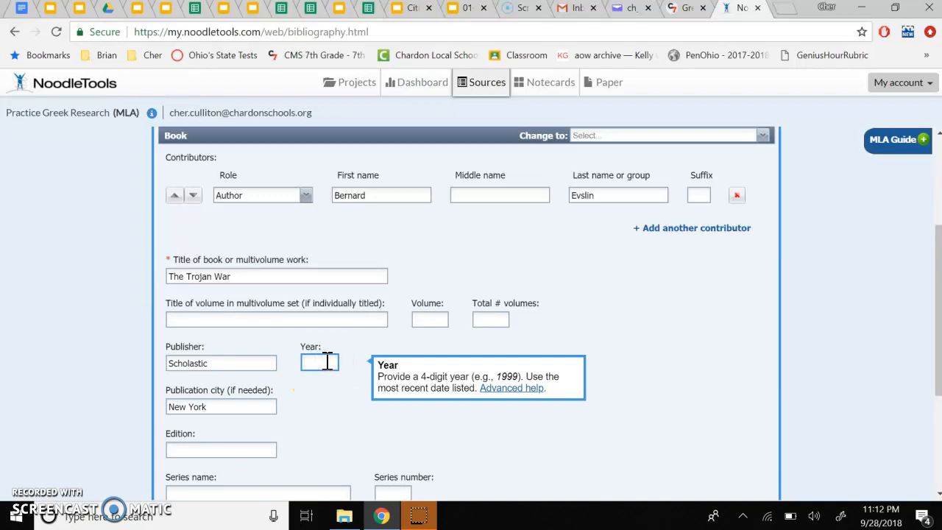
text(1971)
Step: Review the filled-in book citation form from top to bottom
scroll(306, 442, down, 2)
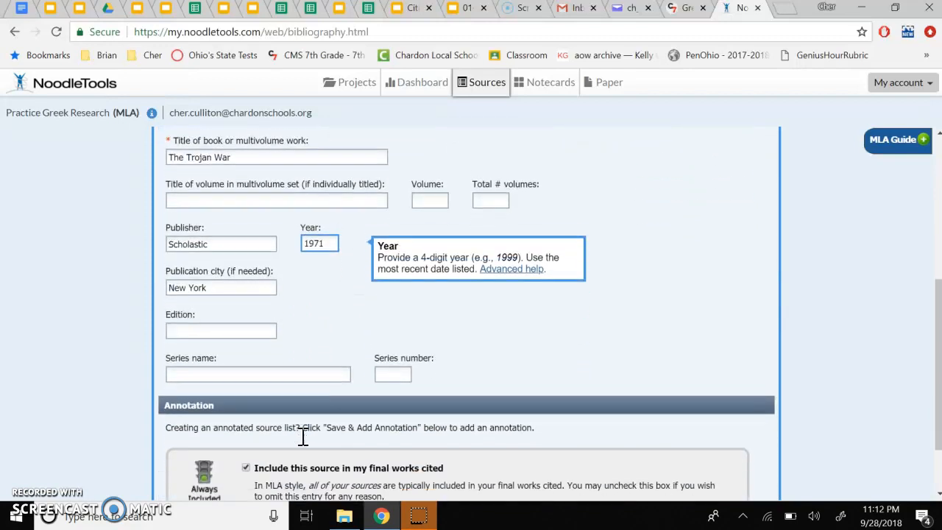
scroll(303, 436, down, 1)
scroll(300, 442, up, 1)
click(274, 262)
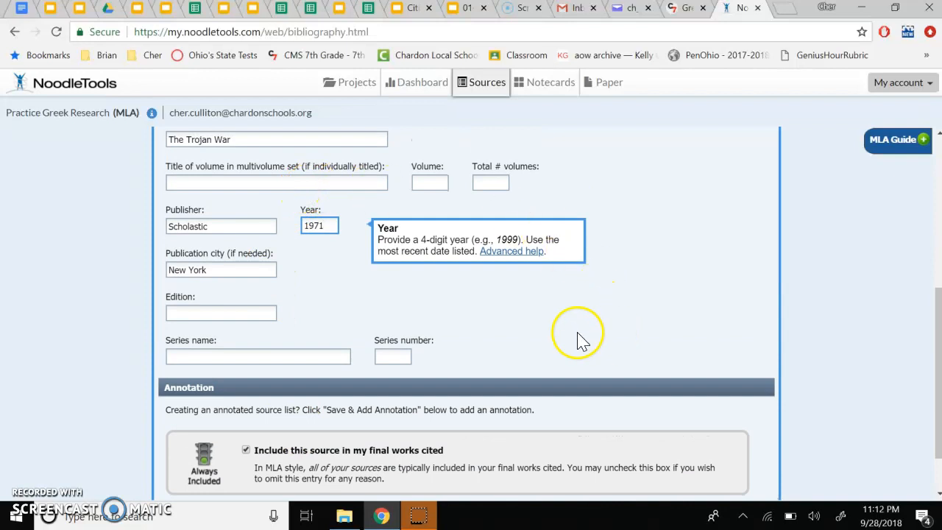
scroll(558, 333, down, 1)
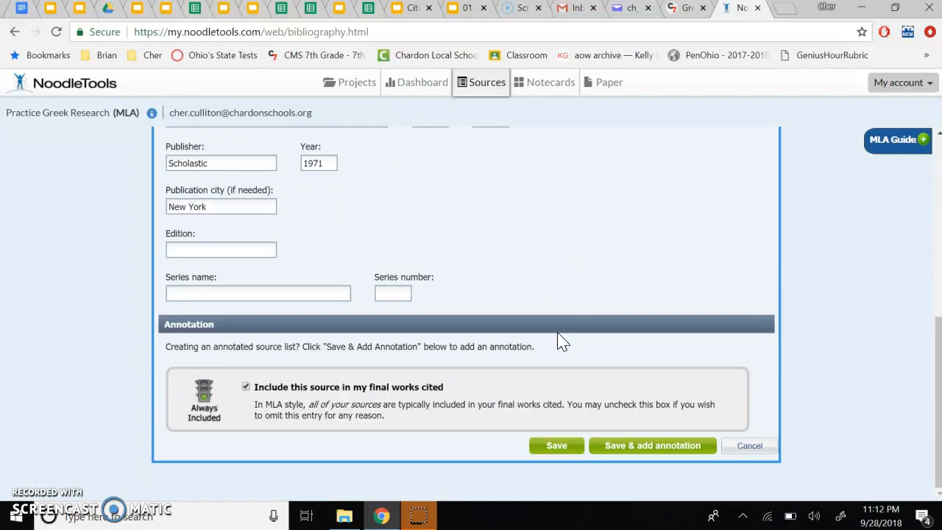
scroll(562, 342, up, 5)
click(513, 281)
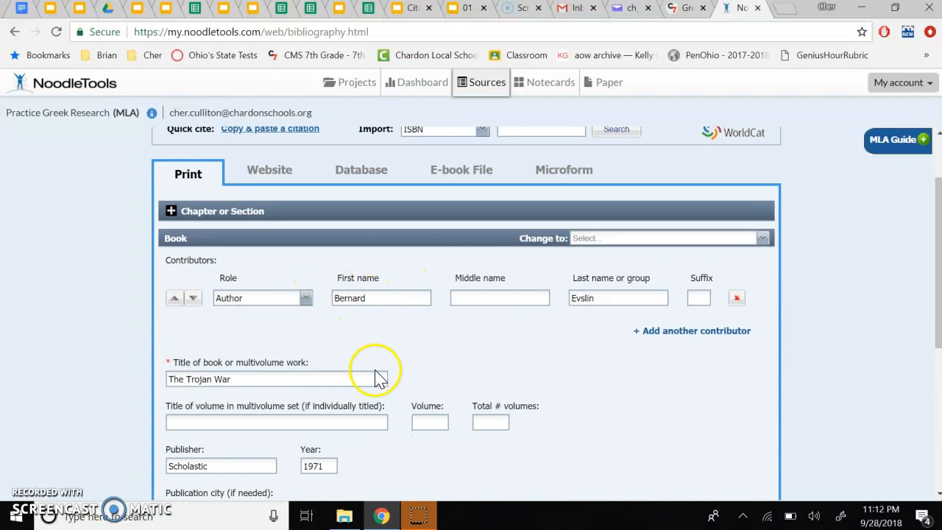
Step: Retype the publisher's first letter in lowercase so it reads scholastic
scroll(375, 379, down, 1)
scroll(259, 385, down, 1)
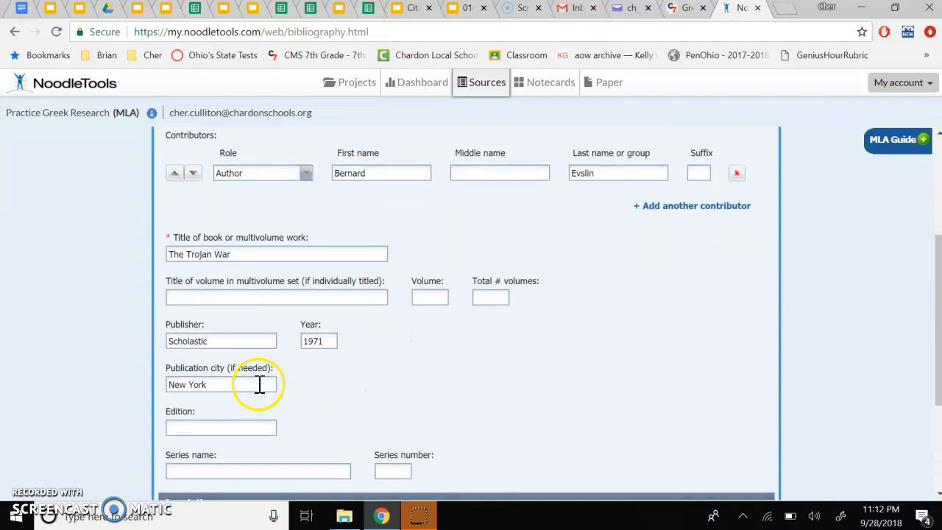
click(174, 337)
key(BackSpace)
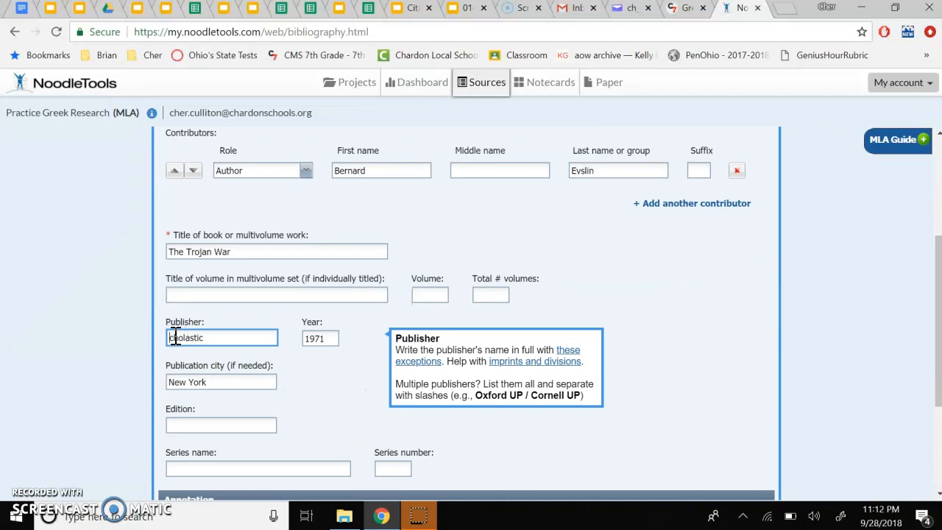
text(s)
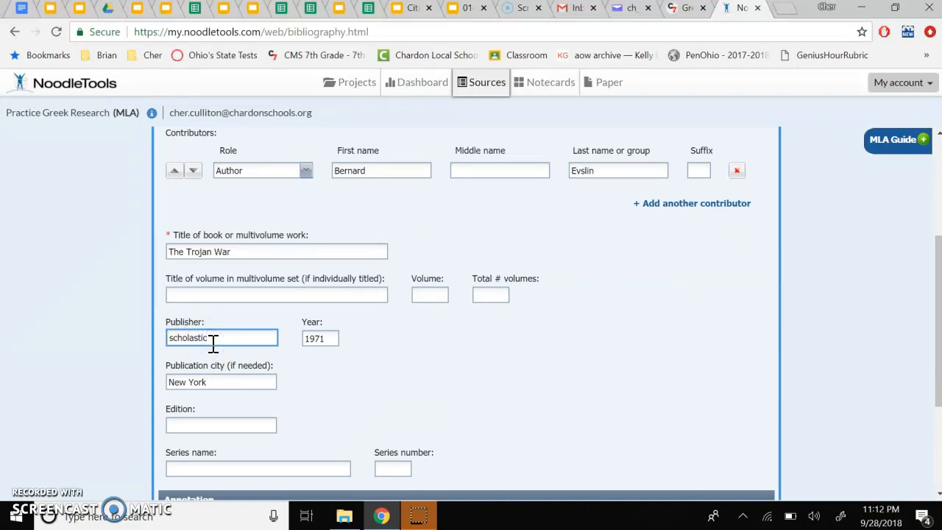
click(307, 326)
click(208, 359)
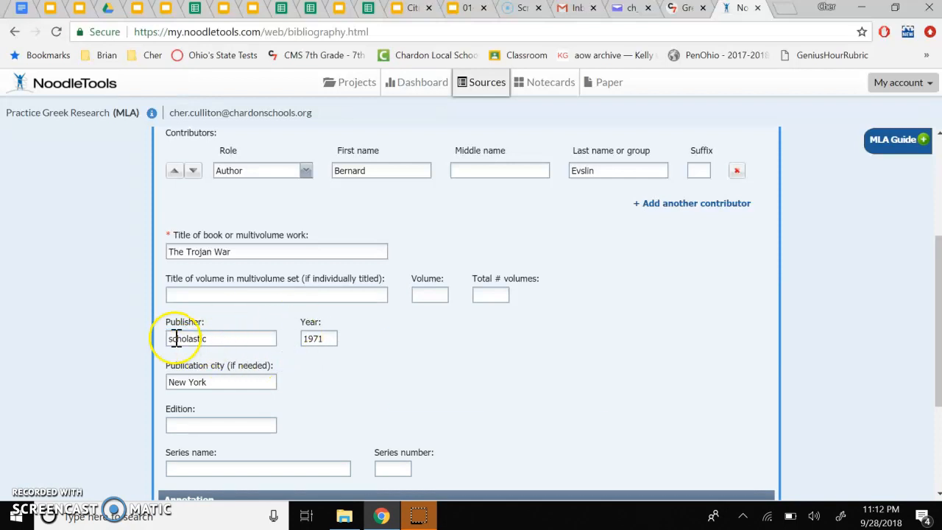
Step: Restore the publisher's capital letter so it reads Scholastic
click(174, 337)
key(BackSpace)
text(S)
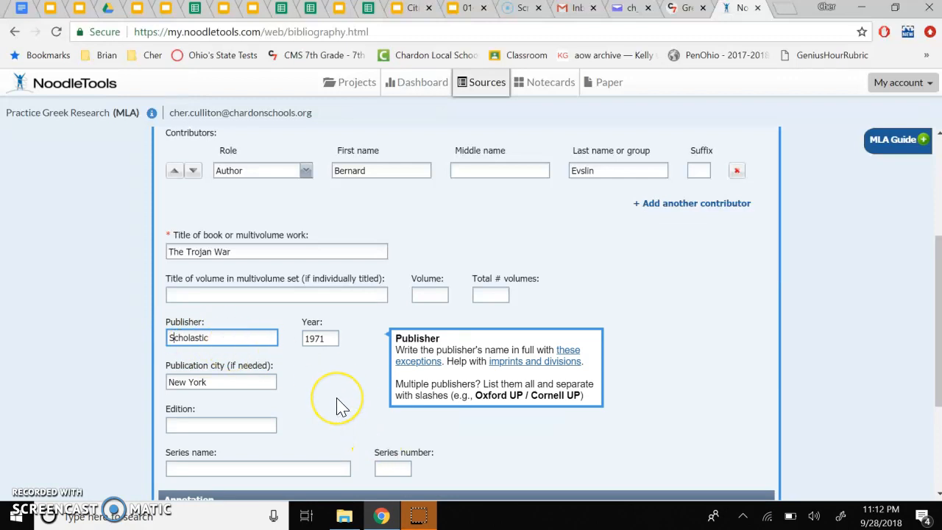
Step: Save the book citation
scroll(479, 412, down, 2)
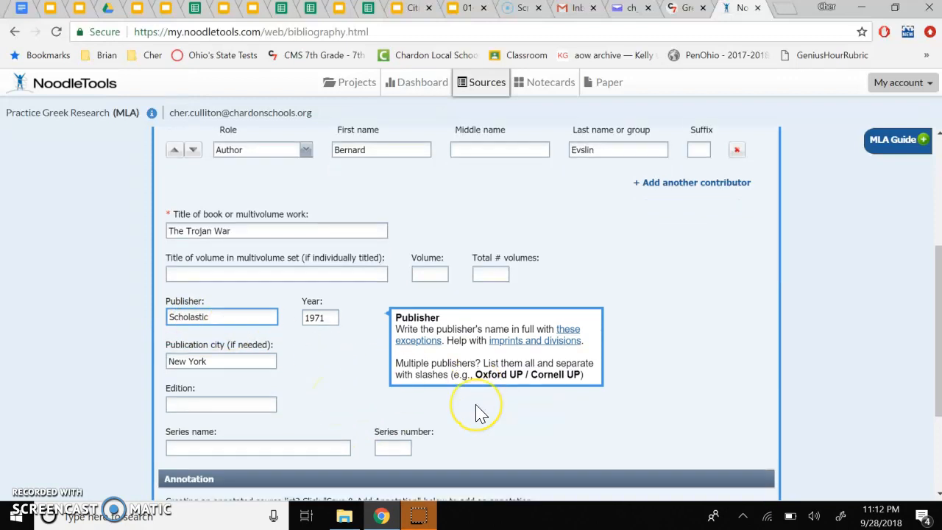
click(557, 473)
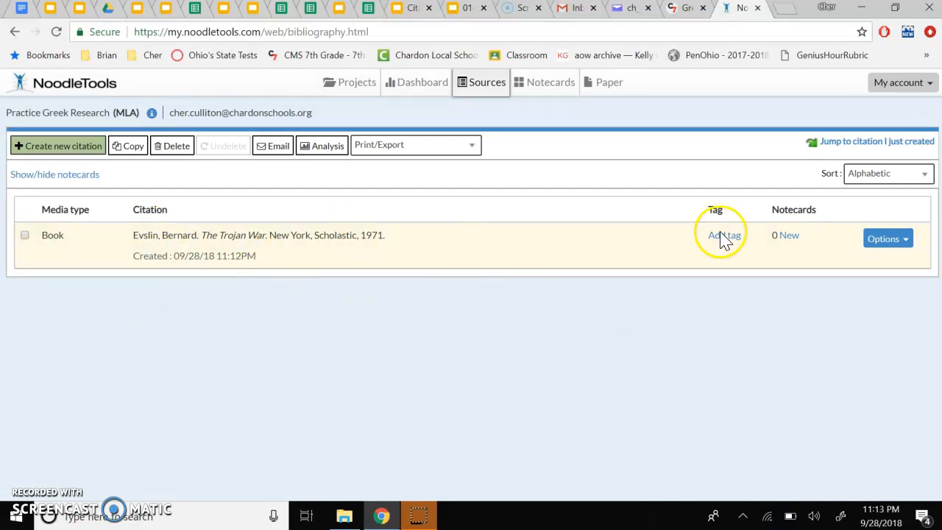
Step: Open the book citation's in-text reference and try page number 6 in the example, then close it
click(910, 252)
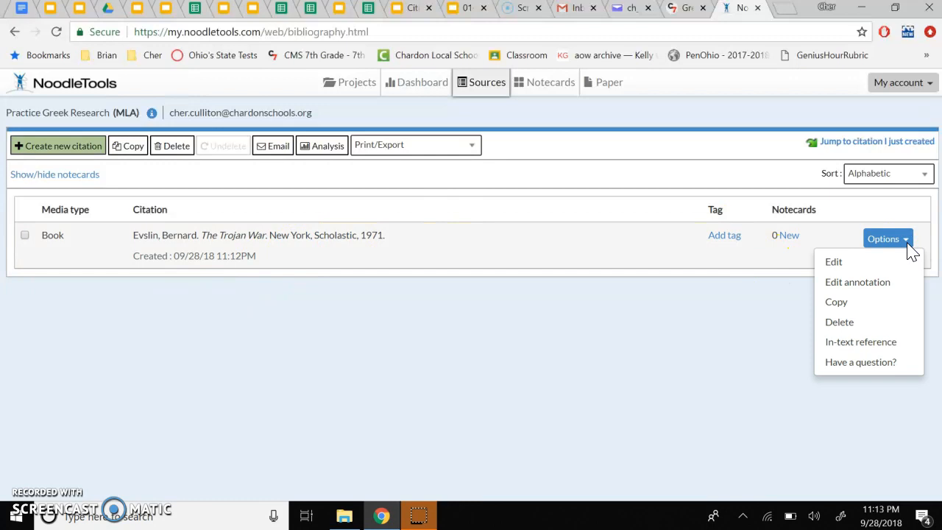
click(873, 342)
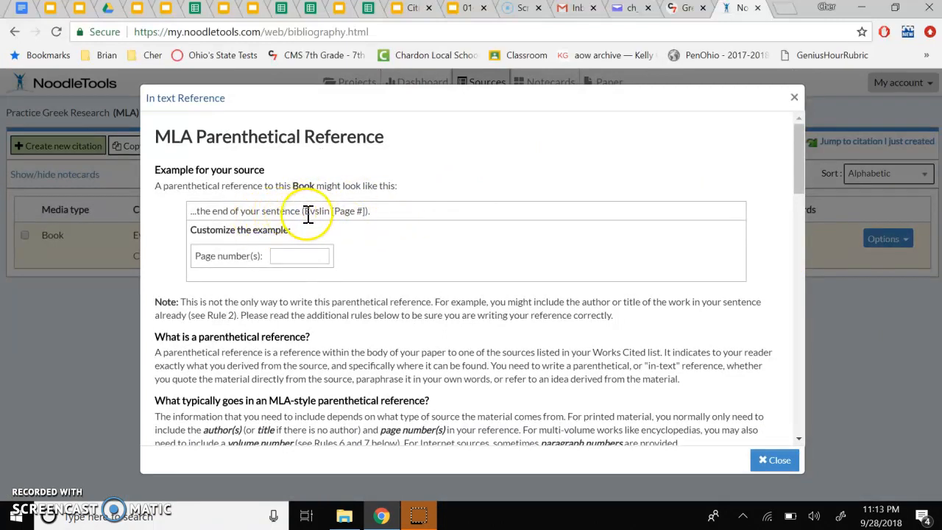
click(311, 256)
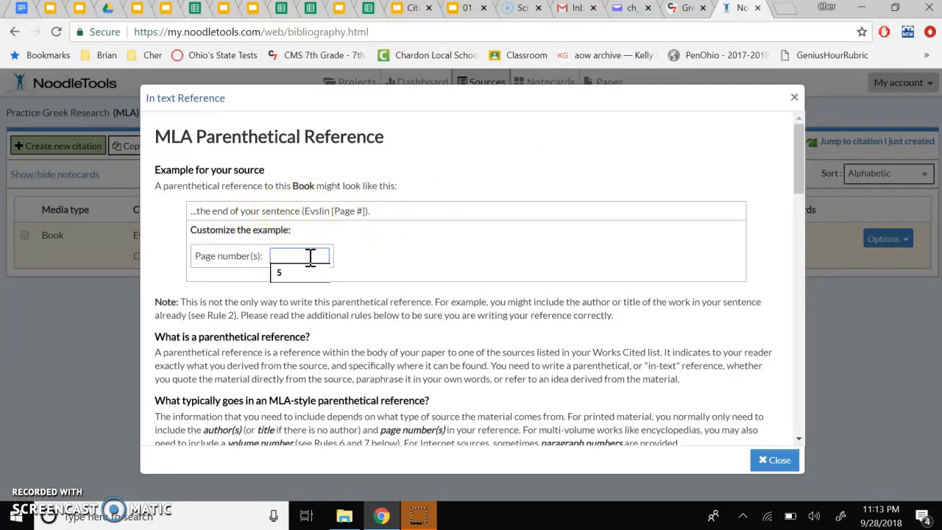
text(6)
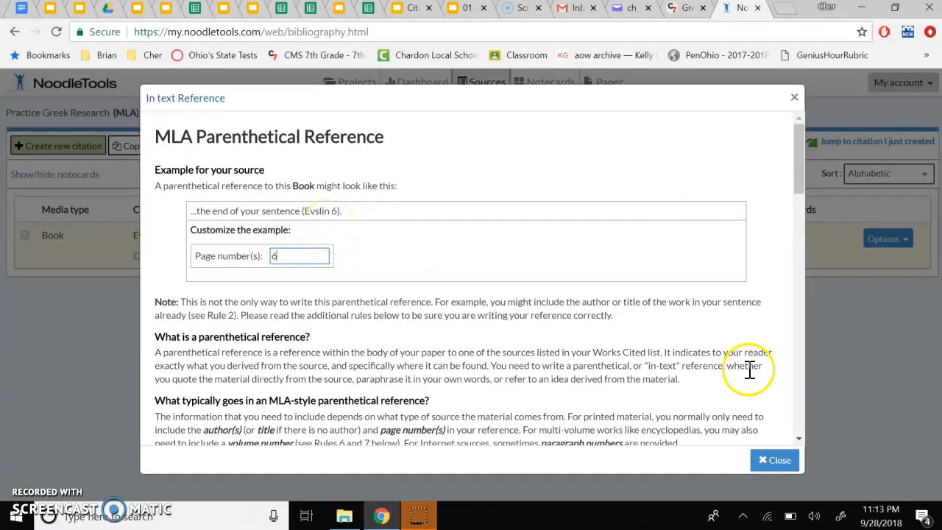
click(766, 464)
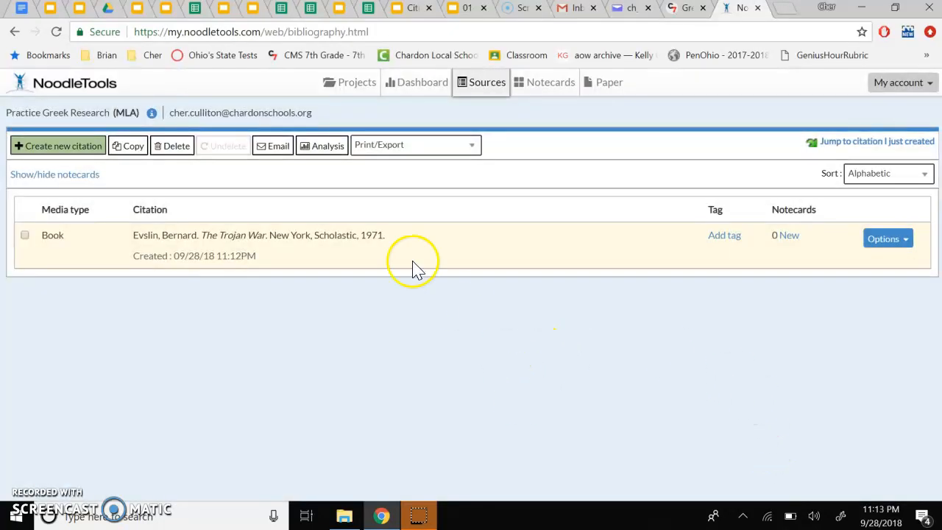
Step: Start a new citation for a web page accessed on a website
click(67, 146)
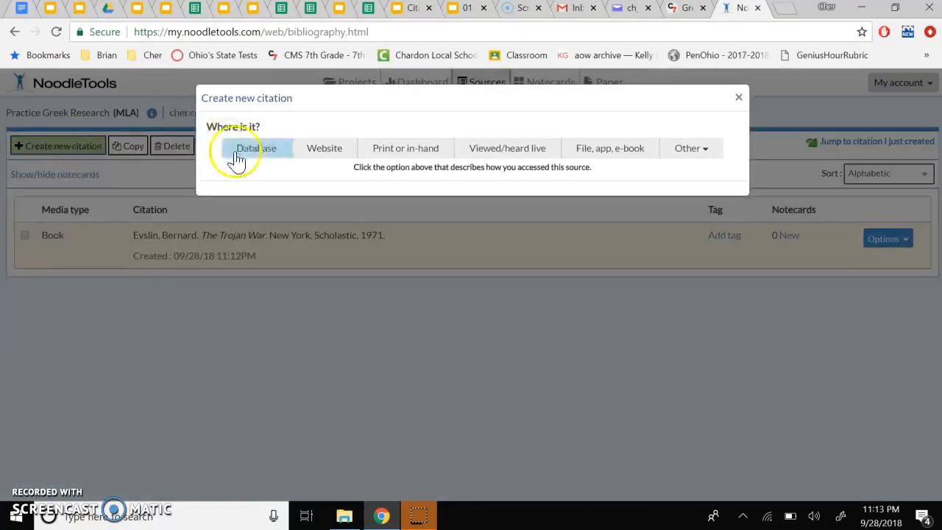
click(335, 154)
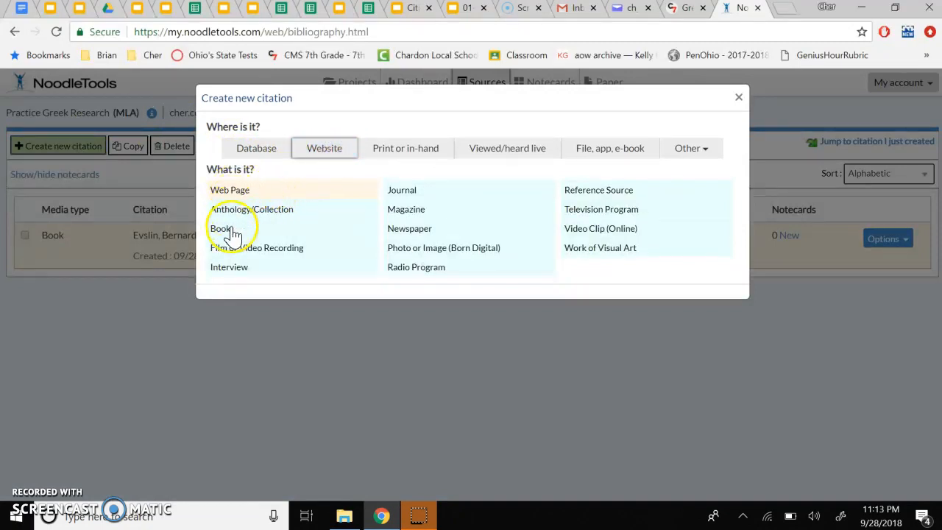
click(600, 199)
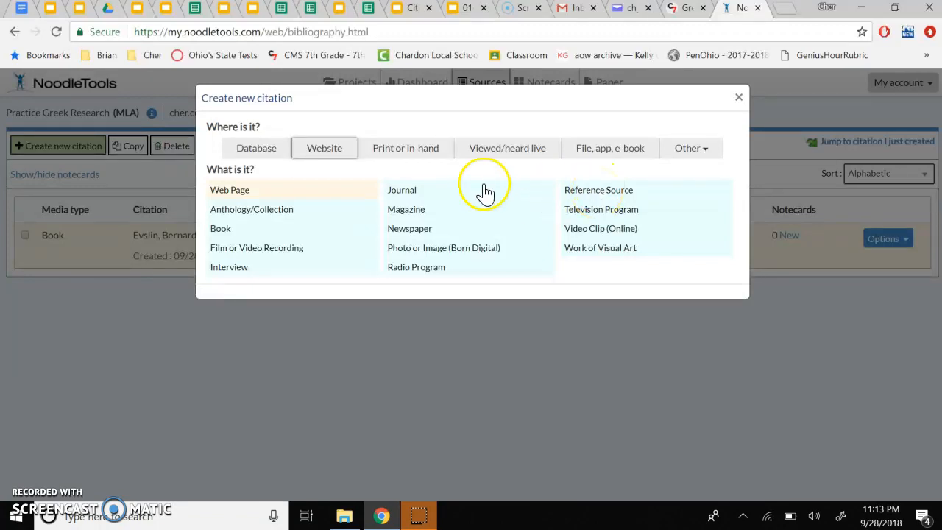
click(250, 193)
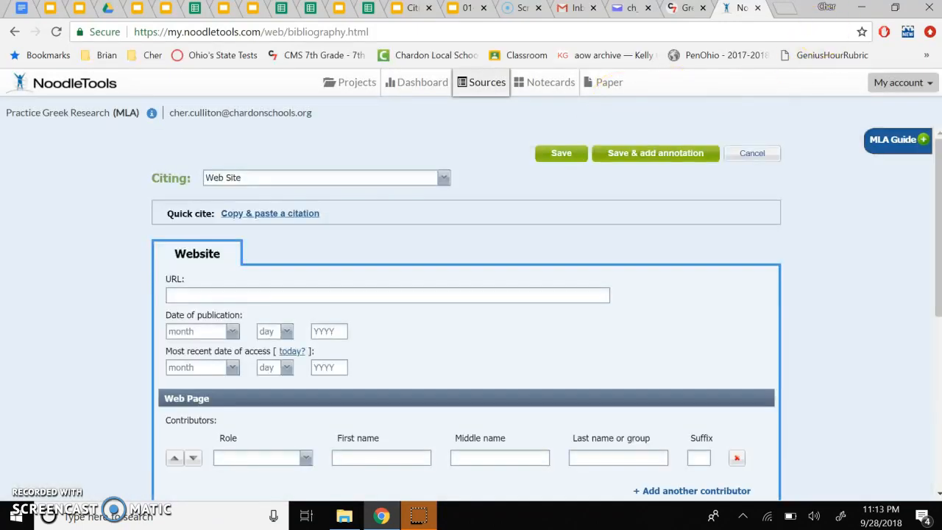
Step: Open a new browser tab and search Google for nike greek goddess
click(785, 9)
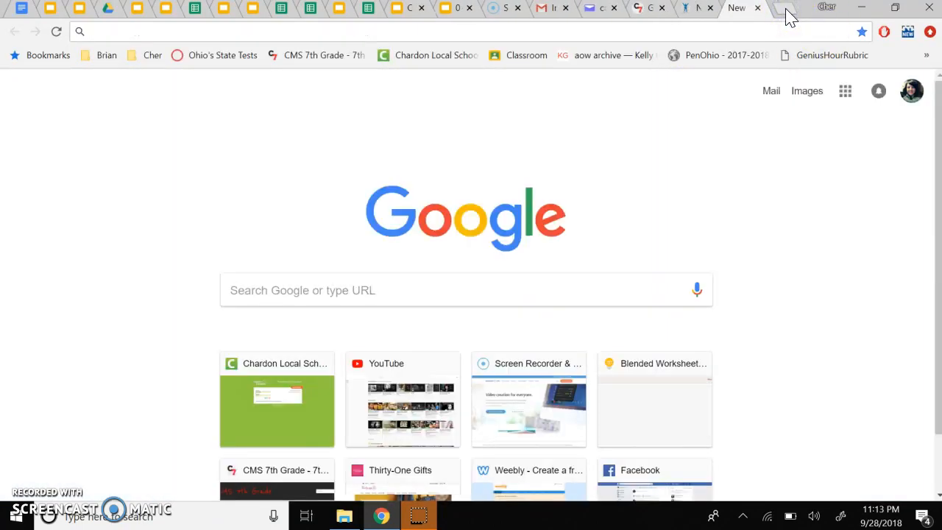
text(nike greek goddess)
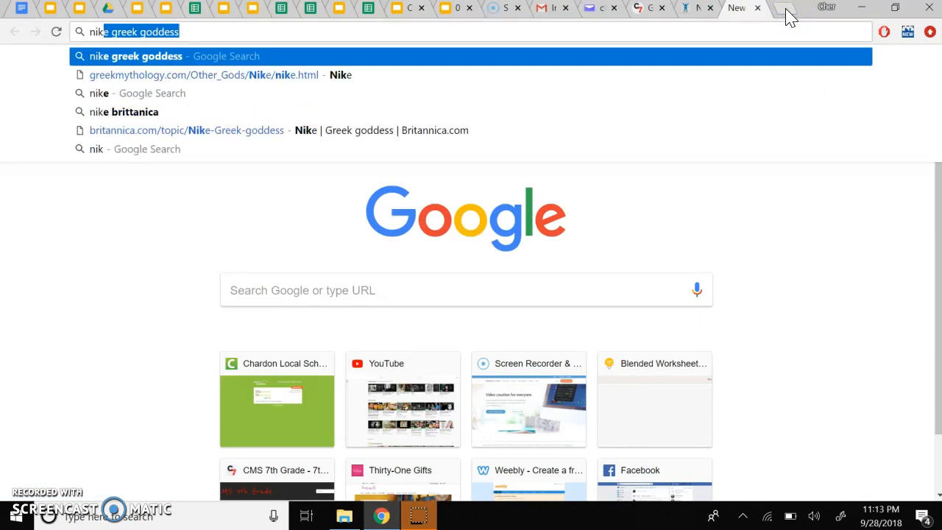
key(Return)
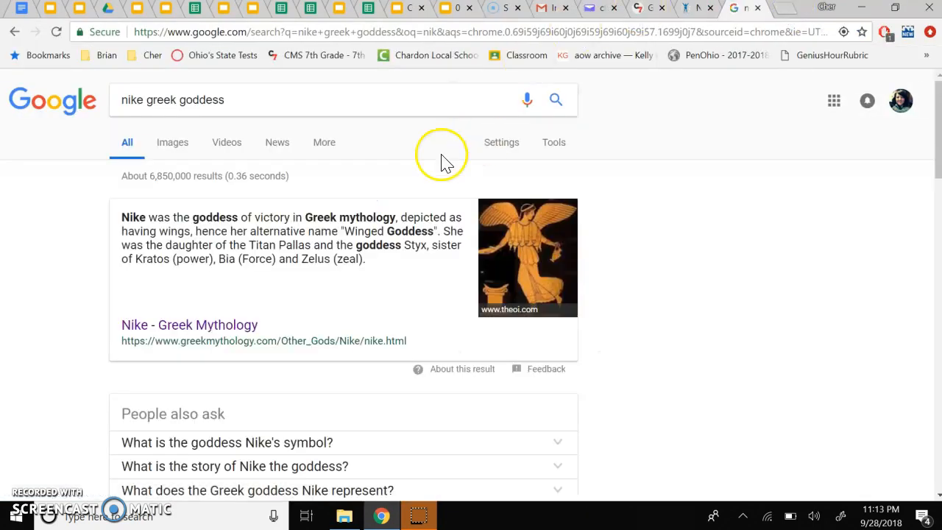
Step: Open the Greek Mythology page about Nike from the search results
scroll(382, 250, down, 5)
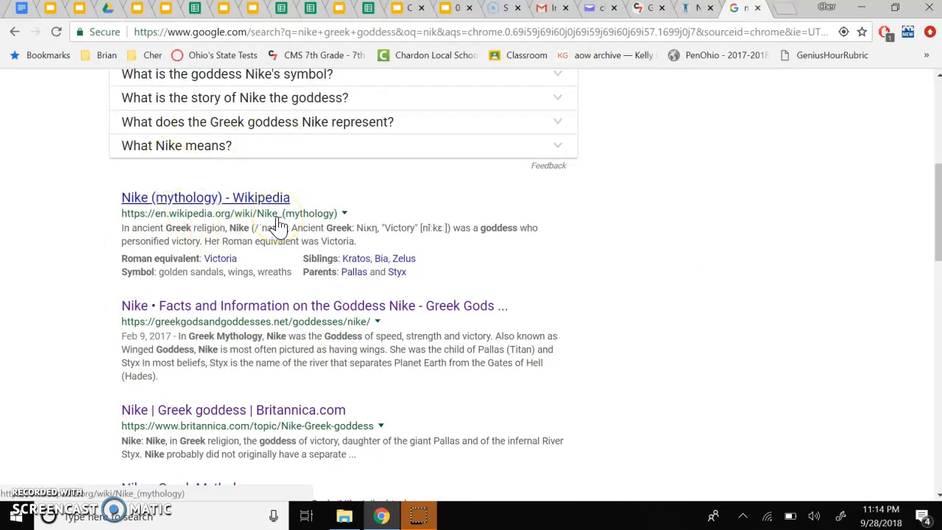
scroll(278, 225, down, 3)
click(211, 298)
click(214, 302)
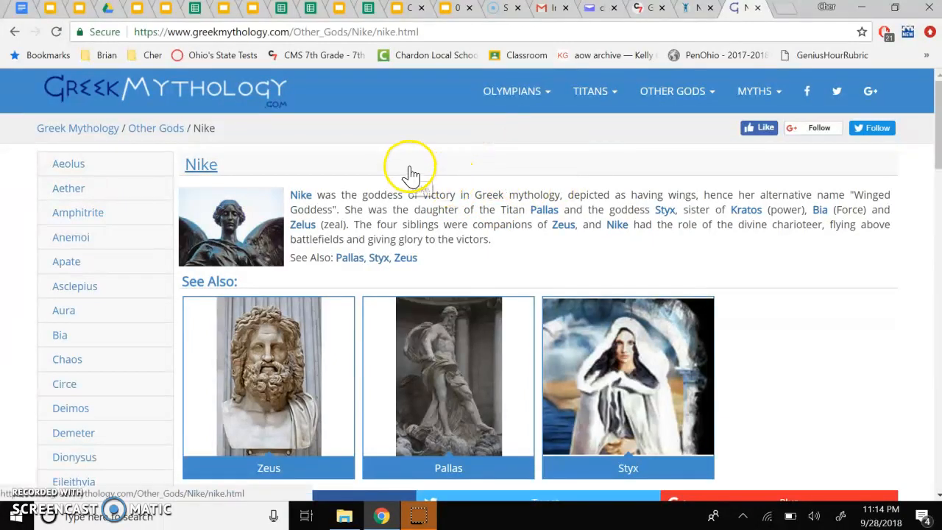
Step: Compare the website citation form's fields with the Nike web page
click(689, 13)
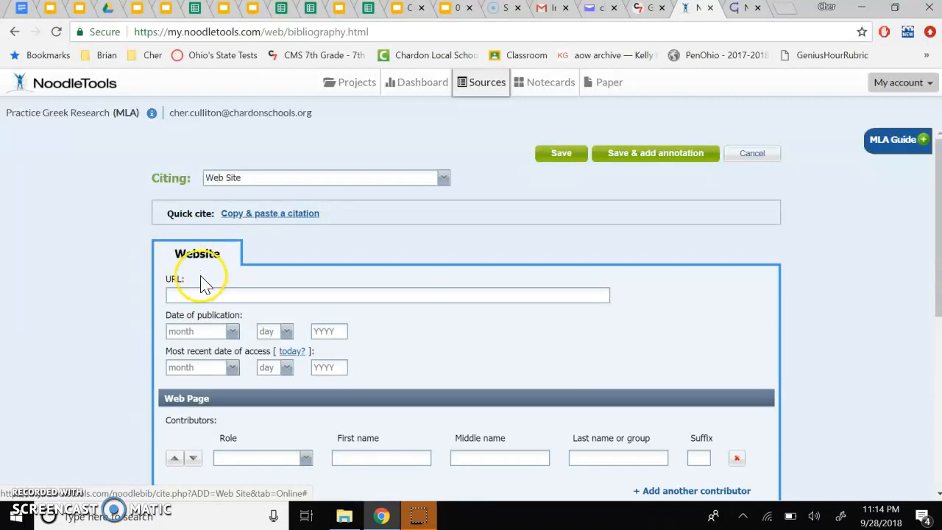
scroll(205, 287, down, 1)
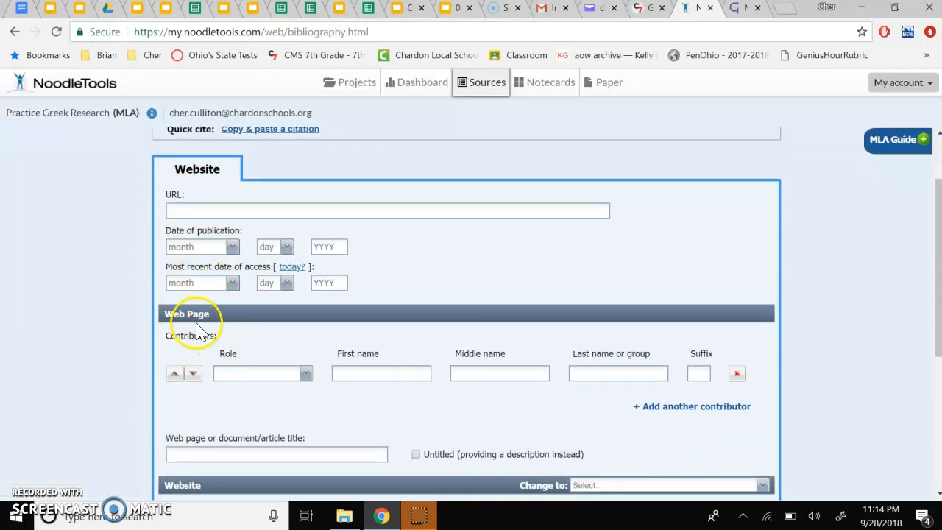
scroll(202, 332, down, 1)
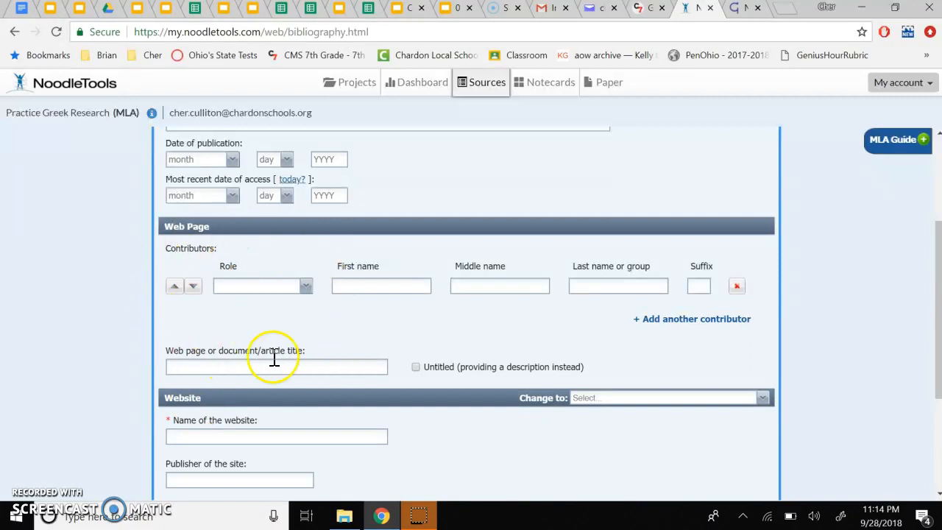
click(736, 10)
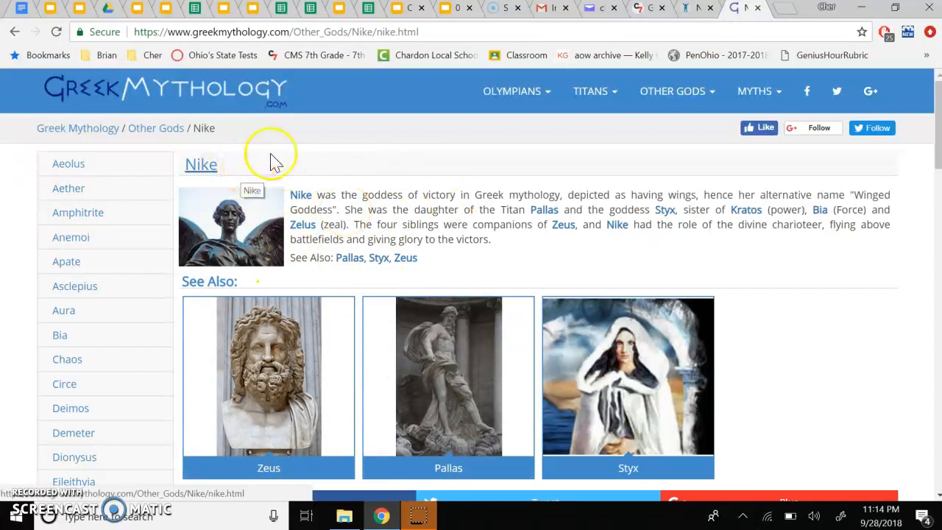
click(690, 10)
scroll(301, 450, down, 1)
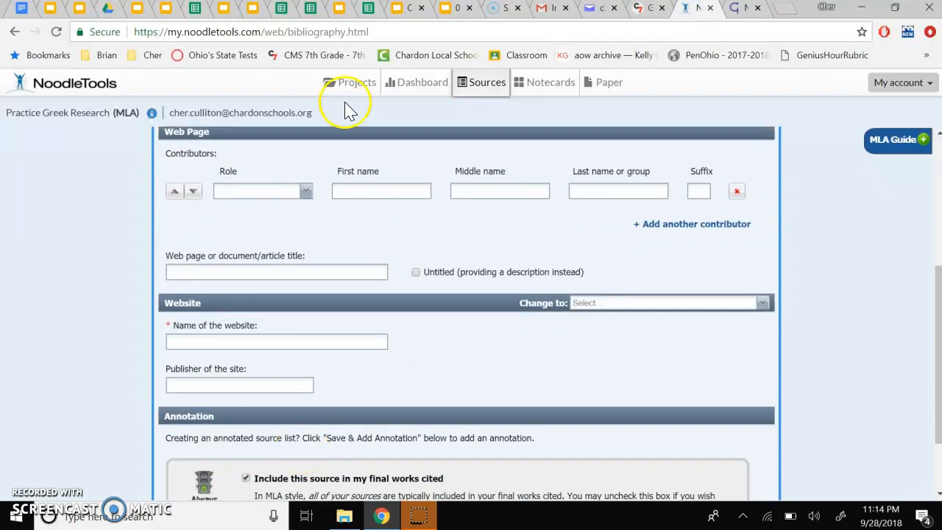
click(738, 10)
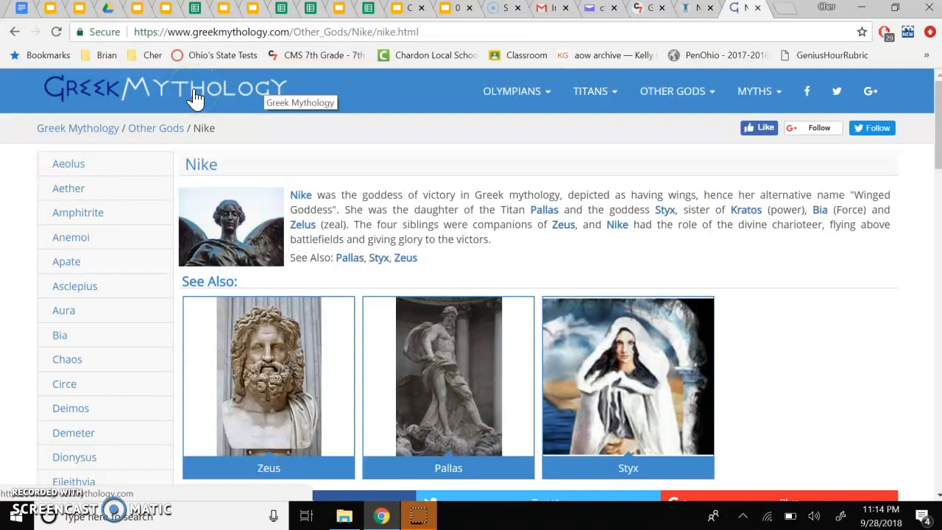
Step: Open the Greek Mythology home page and browse its content
click(221, 97)
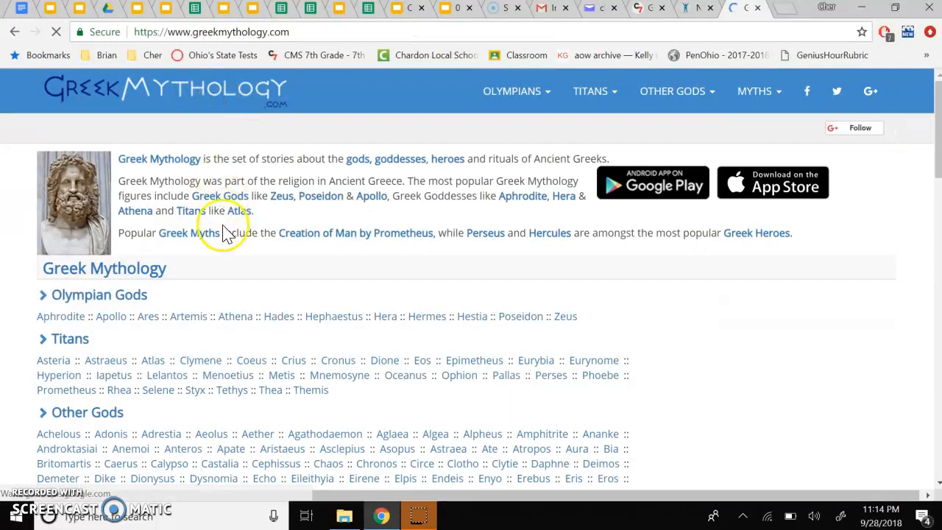
scroll(225, 231, down, 3)
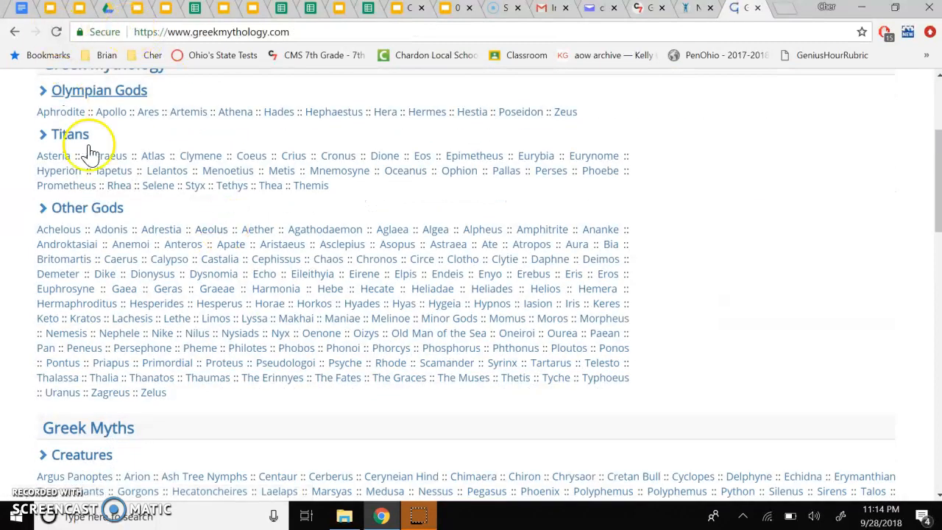
scroll(147, 126, up, 3)
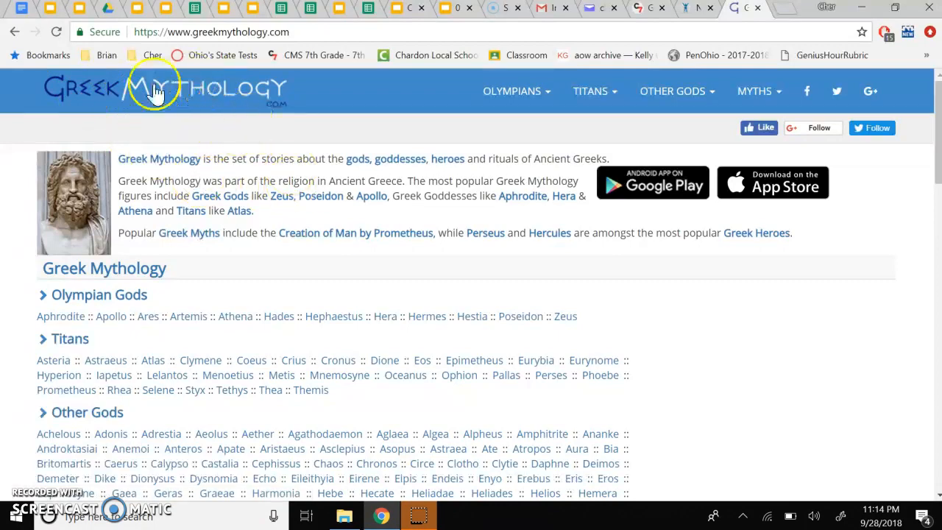
scroll(227, 276, down, 10)
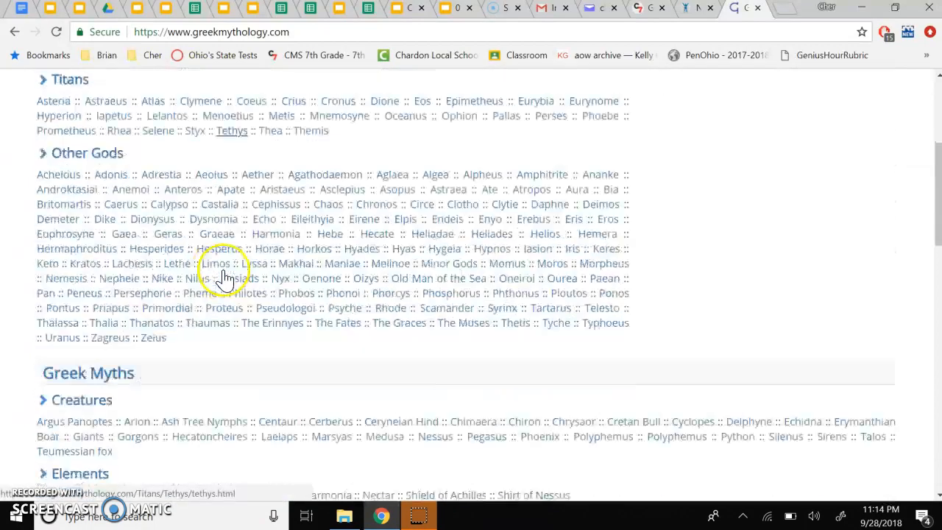
scroll(227, 276, up, 10)
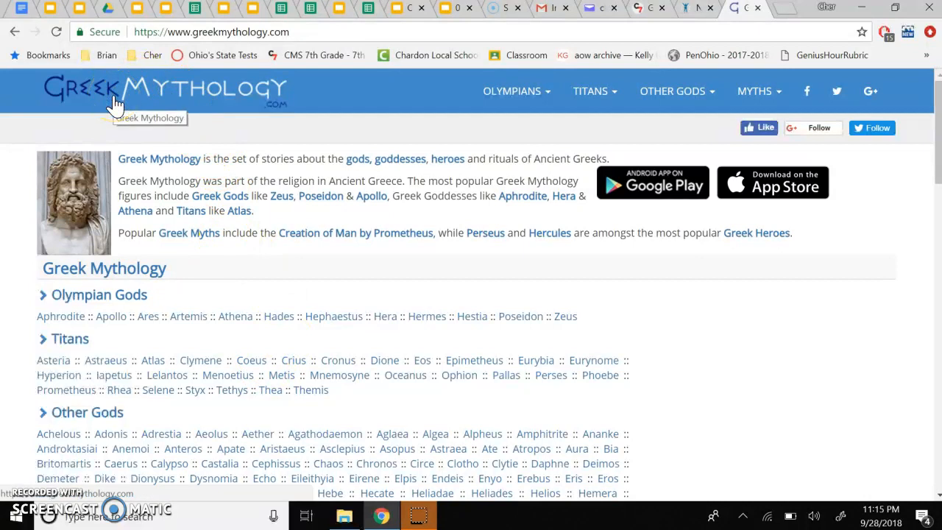
Step: Review the contributor role options in the web page citation form without choosing one
click(695, 13)
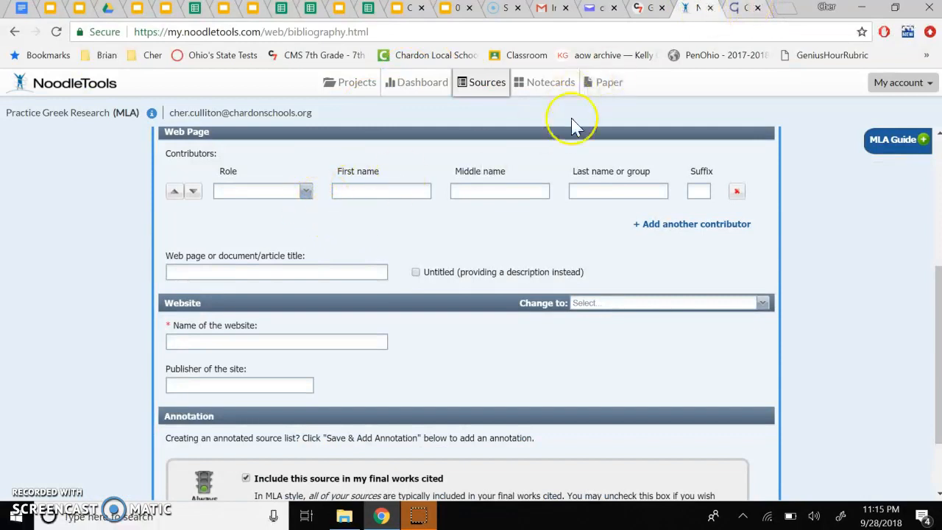
scroll(335, 210, up, 1)
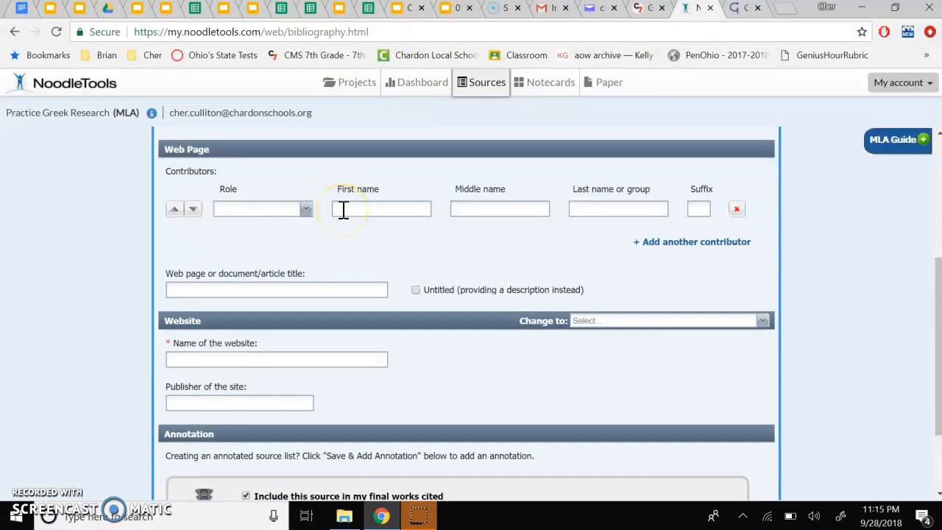
click(310, 210)
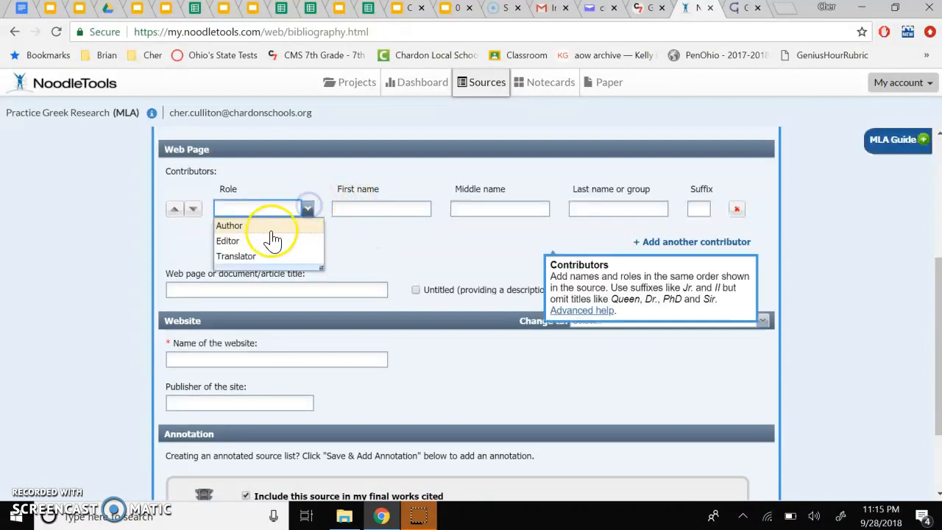
click(383, 246)
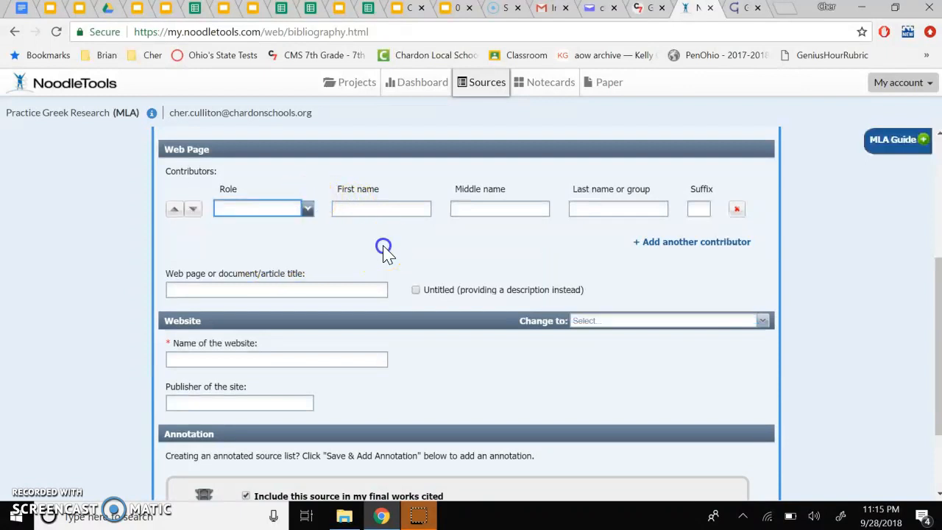
Step: Return to the Nike page and examine its link and citation information
click(743, 10)
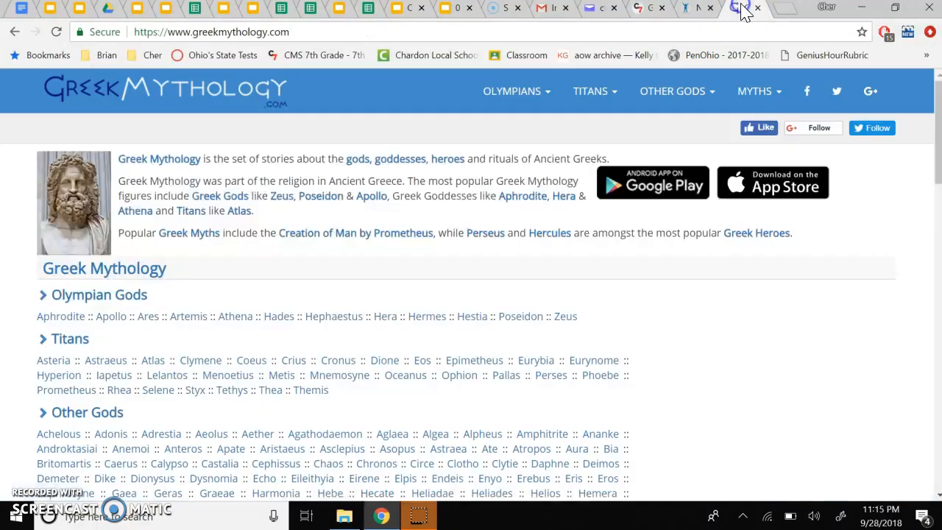
click(14, 32)
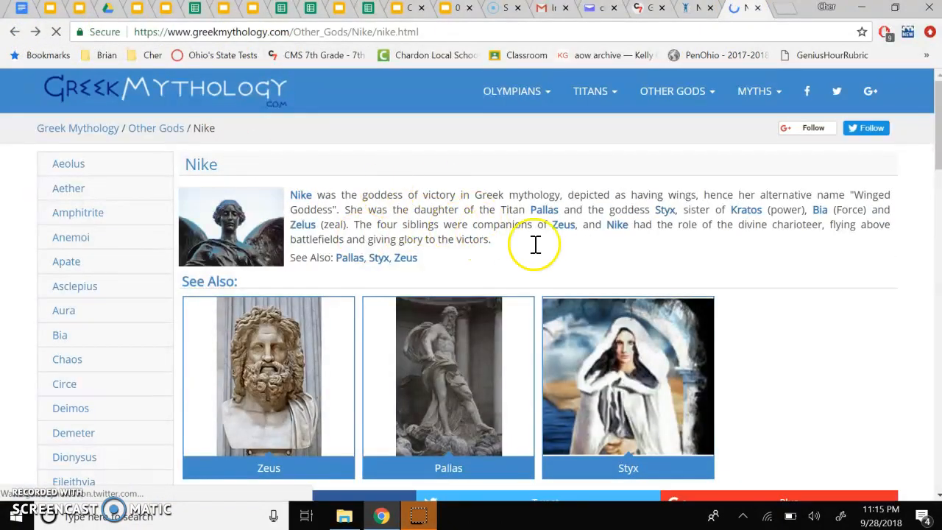
scroll(361, 224, up, 15)
scroll(360, 225, down, 4)
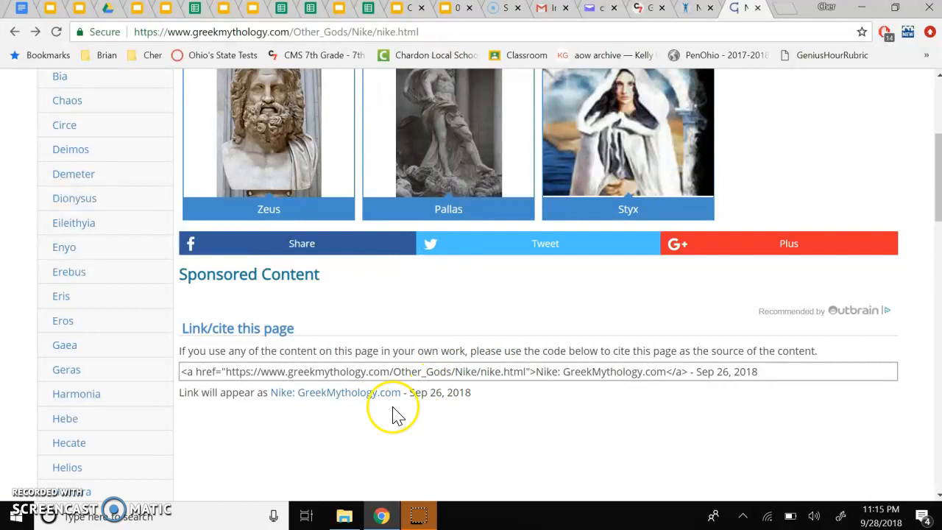
scroll(458, 368, up, 4)
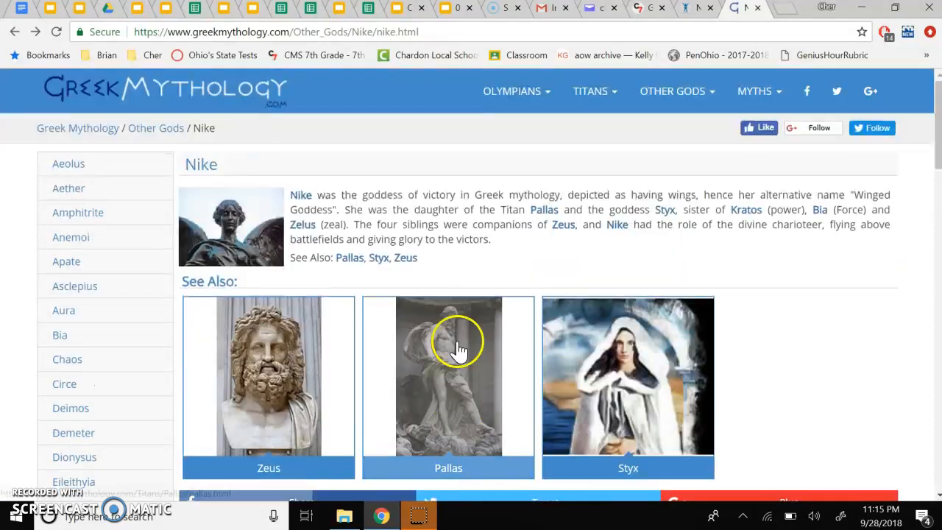
Step: Enter Nike as the web page title in the citation form
click(695, 12)
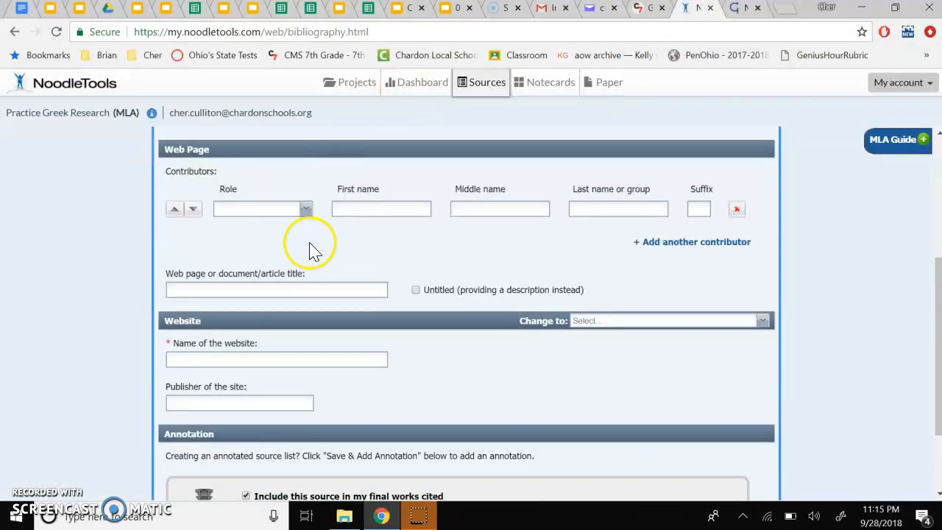
click(281, 288)
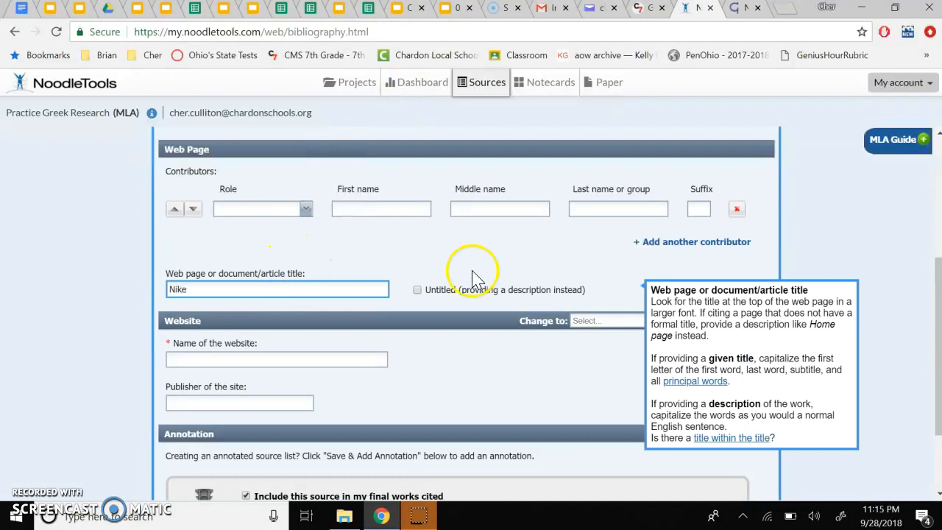
click(431, 271)
scroll(433, 277, down, 1)
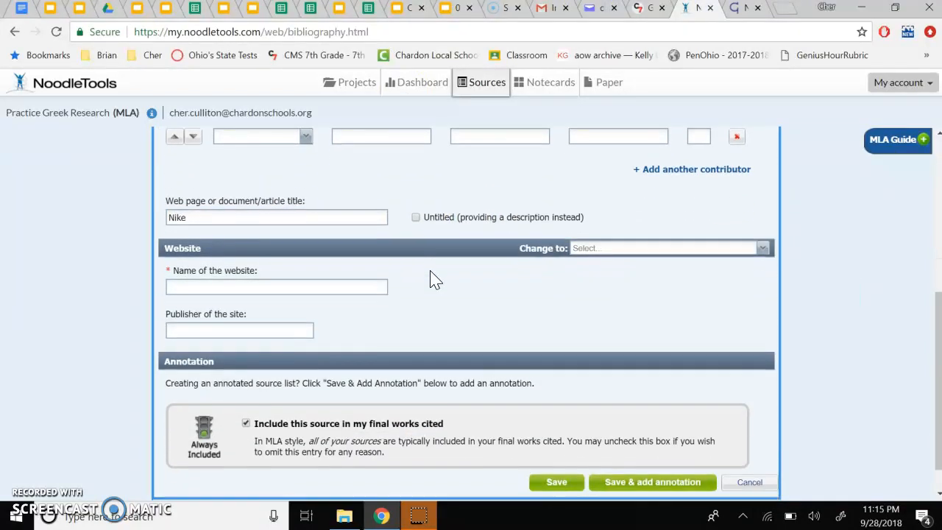
Step: Enter GreekMythology.com as the name of the website
click(313, 281)
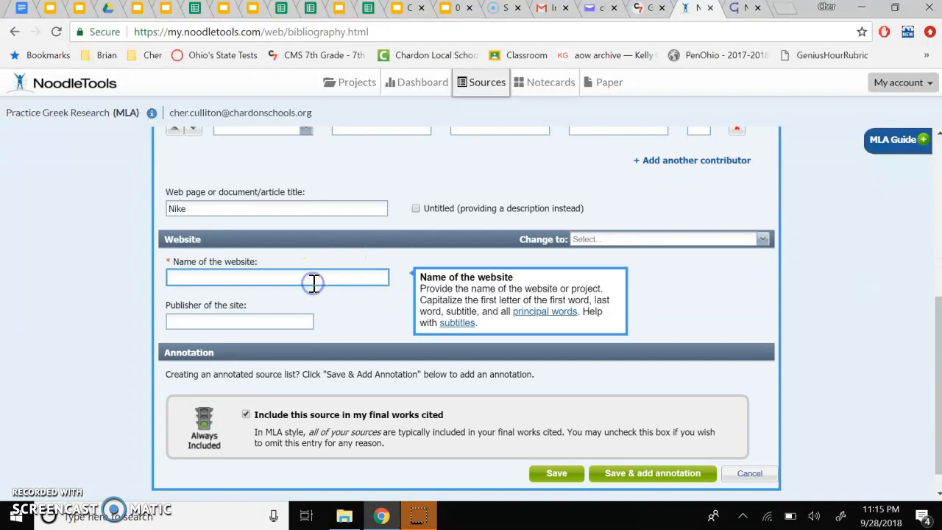
scroll(398, 248, up, 2)
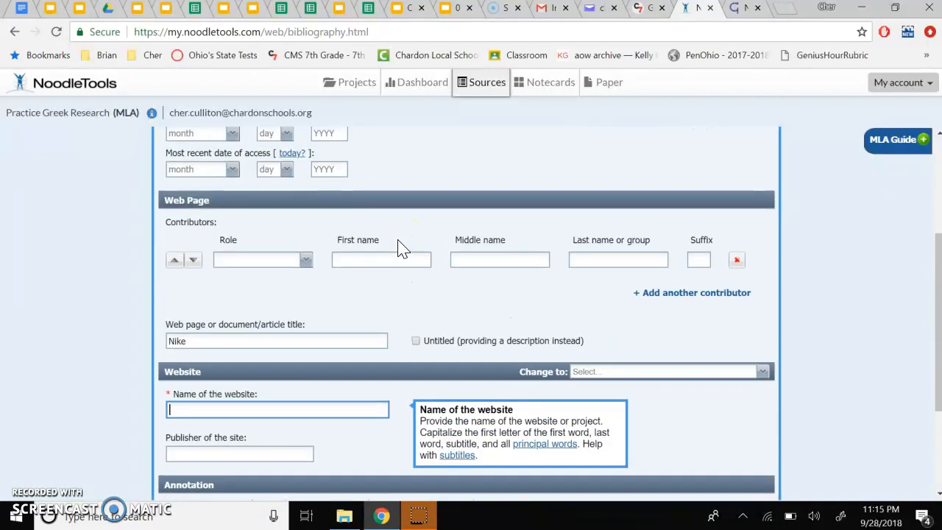
scroll(397, 248, down, 1)
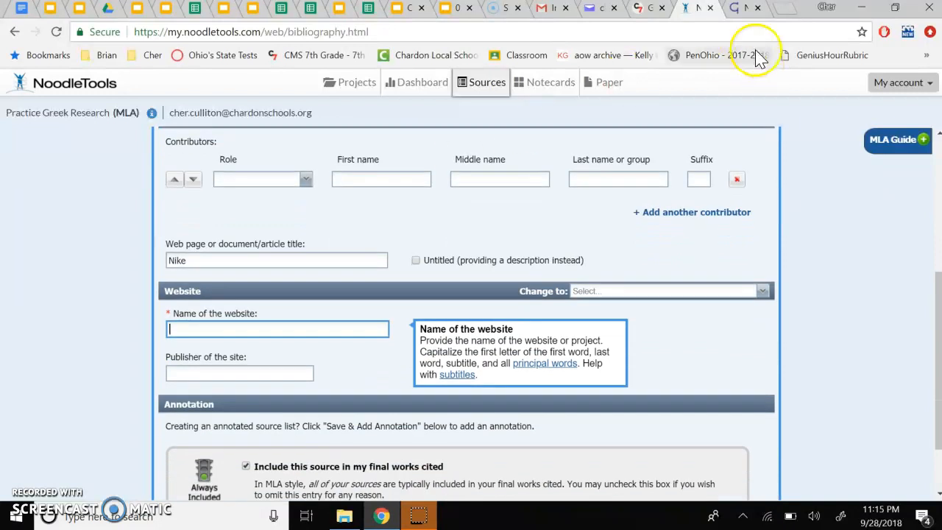
click(736, 11)
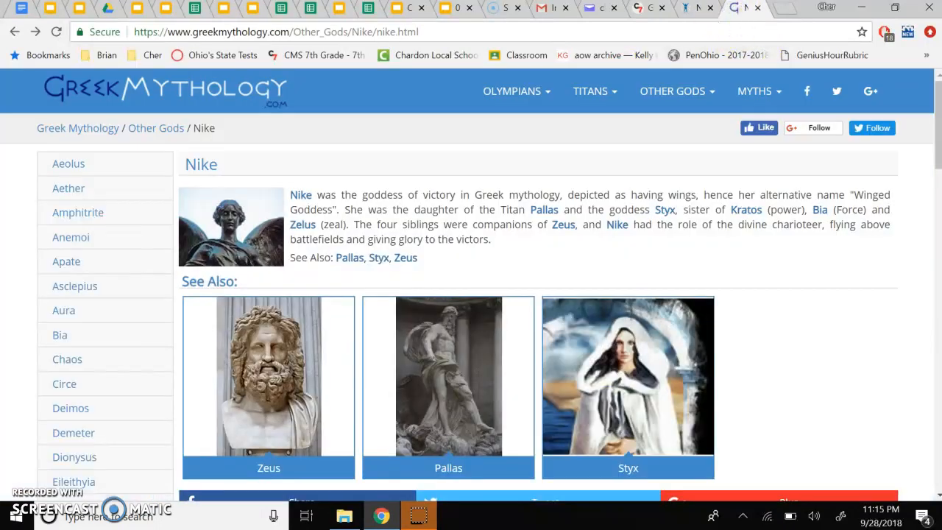
click(697, 13)
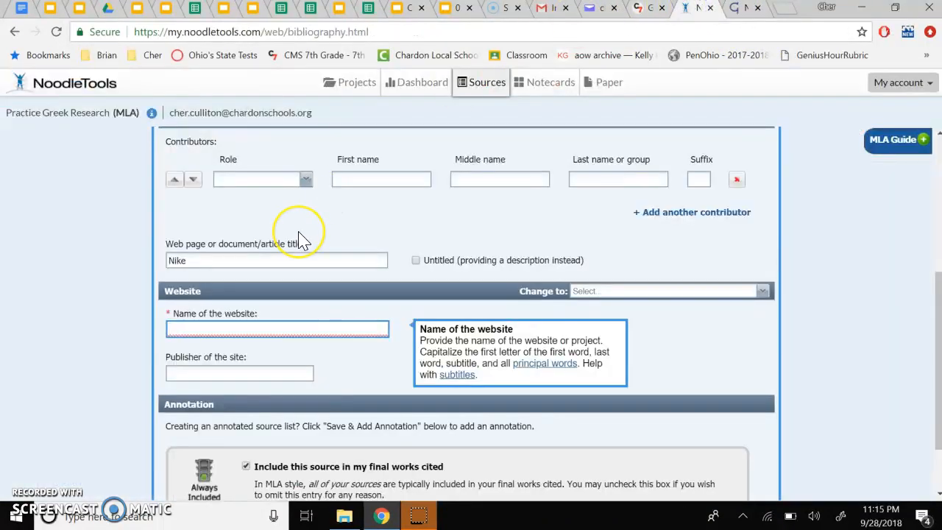
text(GreekMythology.com)
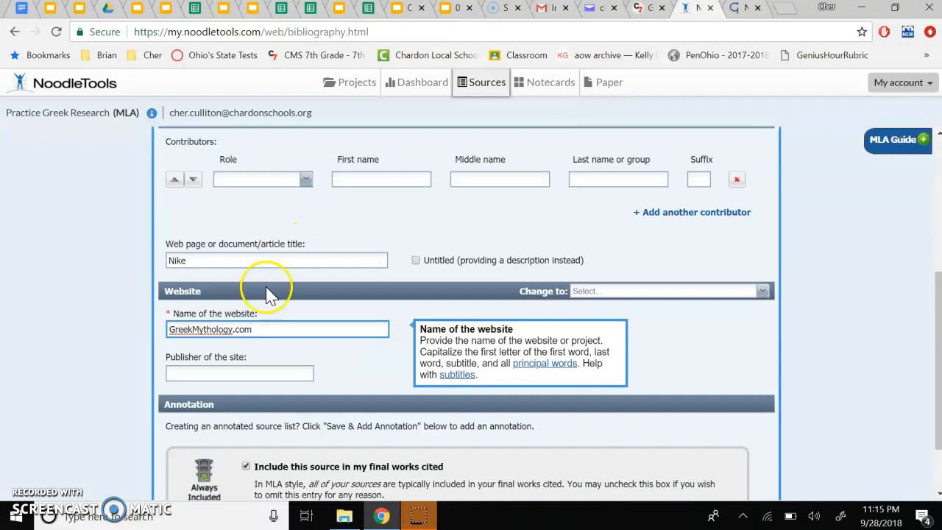
Step: Check the Nike page's copyright footer to decide on the site's publisher
click(254, 371)
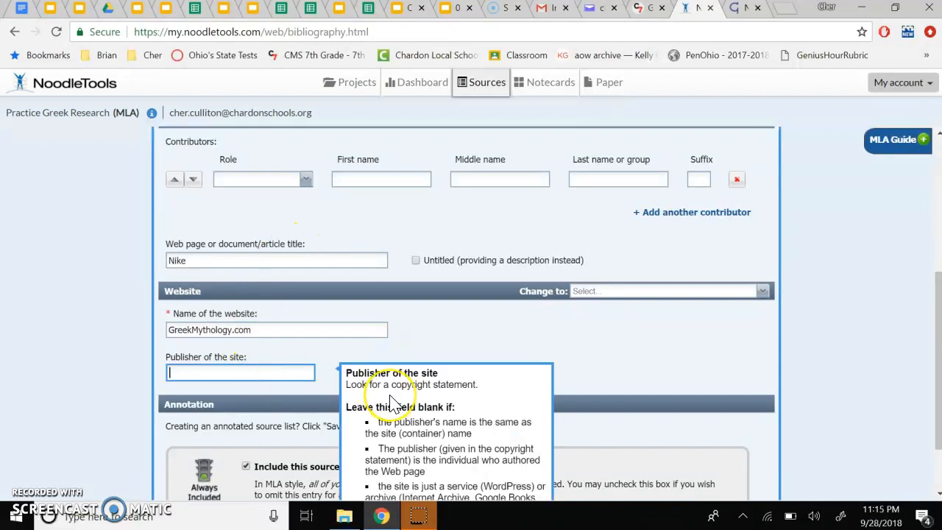
scroll(391, 397, down, 1)
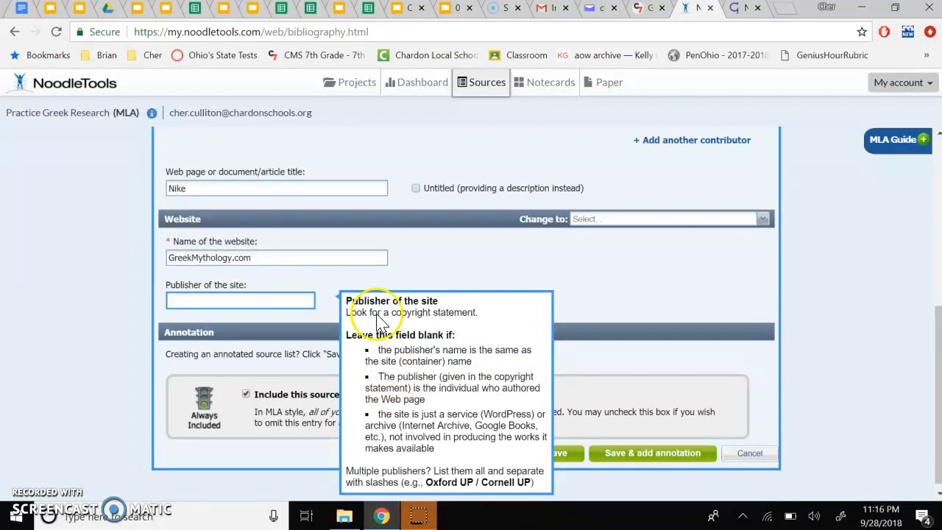
click(740, 16)
scroll(536, 200, down, 15)
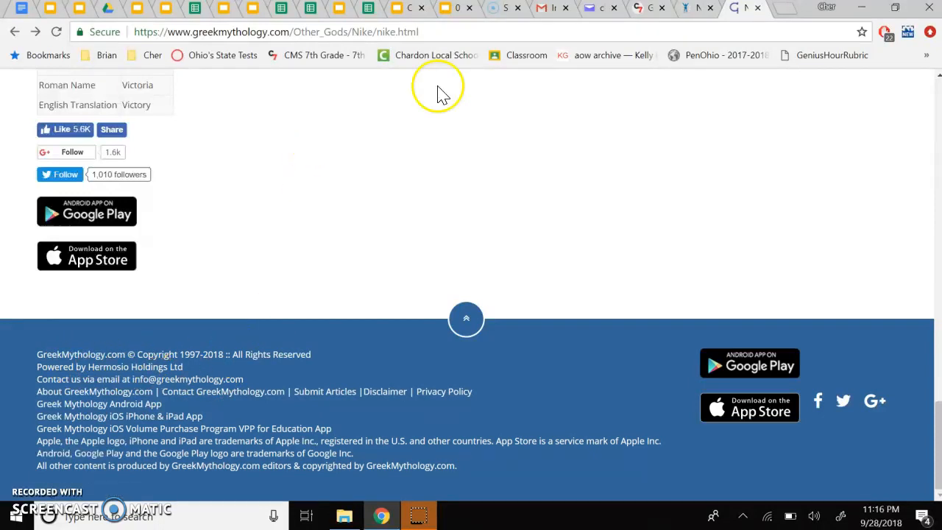
click(696, 8)
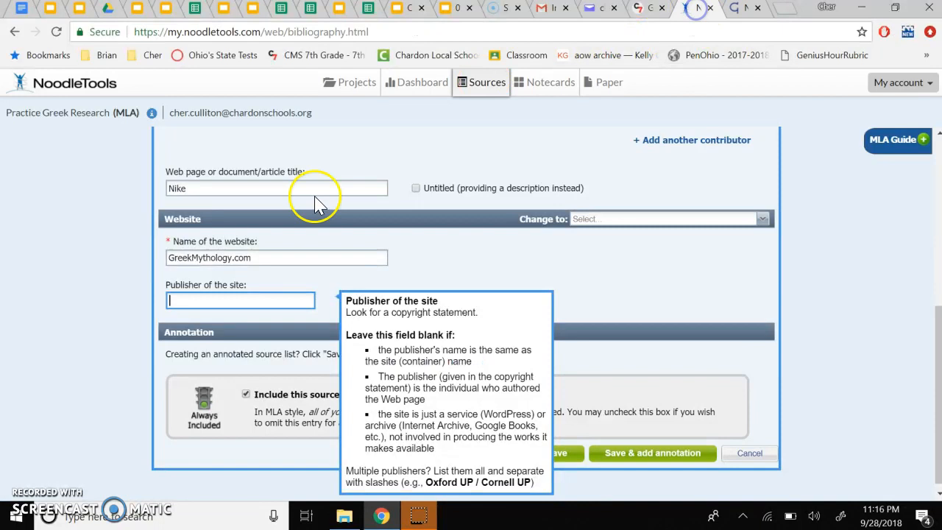
click(275, 257)
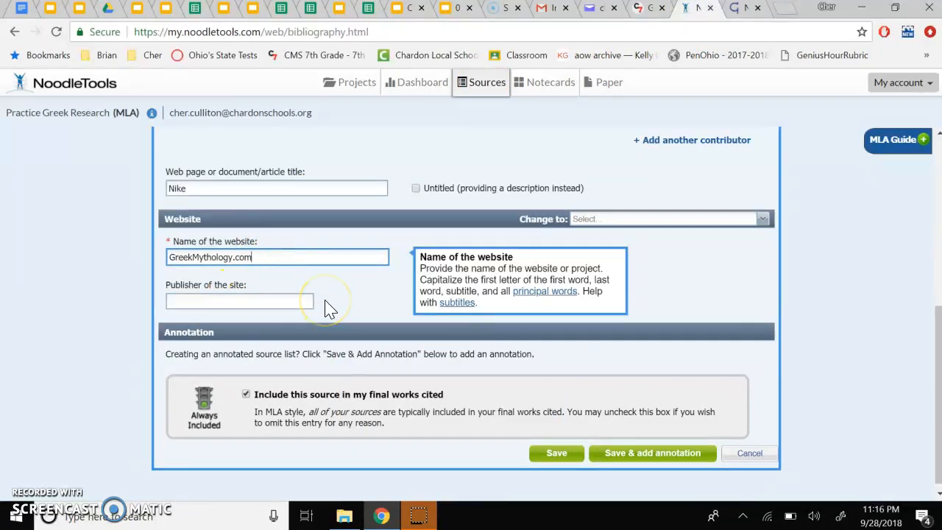
Step: Copy the Nike page's web address and paste it into the citation's URL field
scroll(329, 309, up, 3)
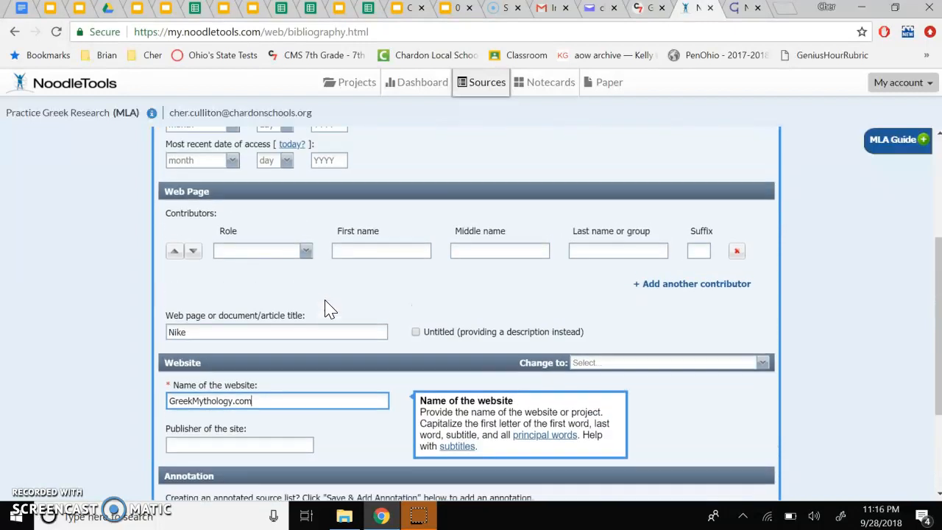
scroll(330, 309, up, 1)
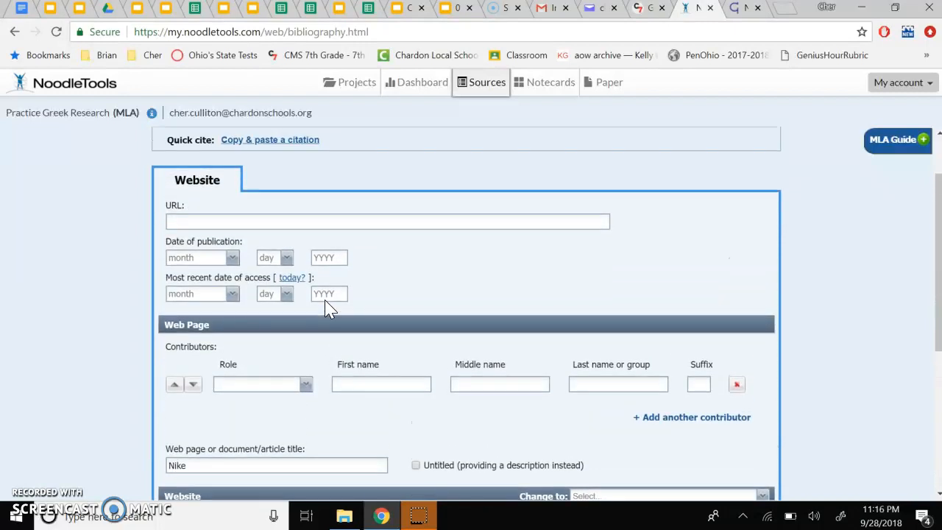
click(355, 223)
click(740, 8)
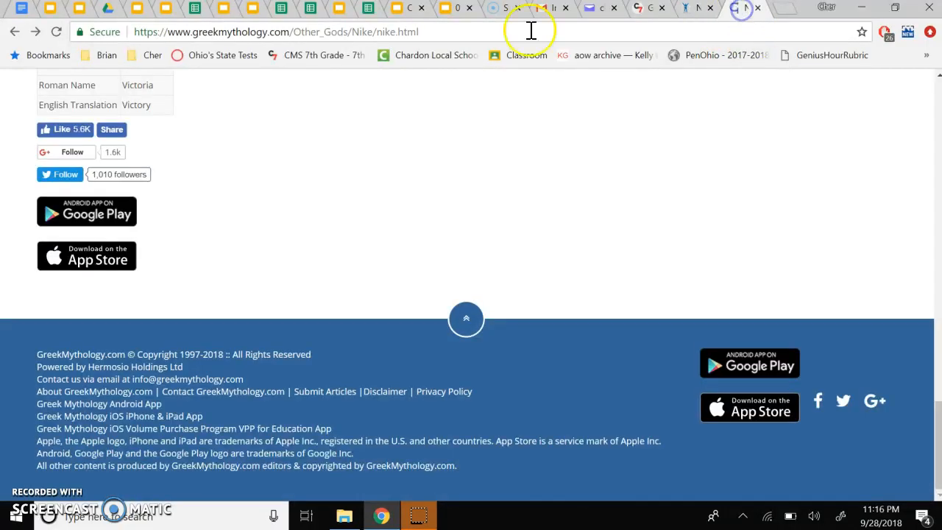
click(448, 34)
key(ctrl+c)
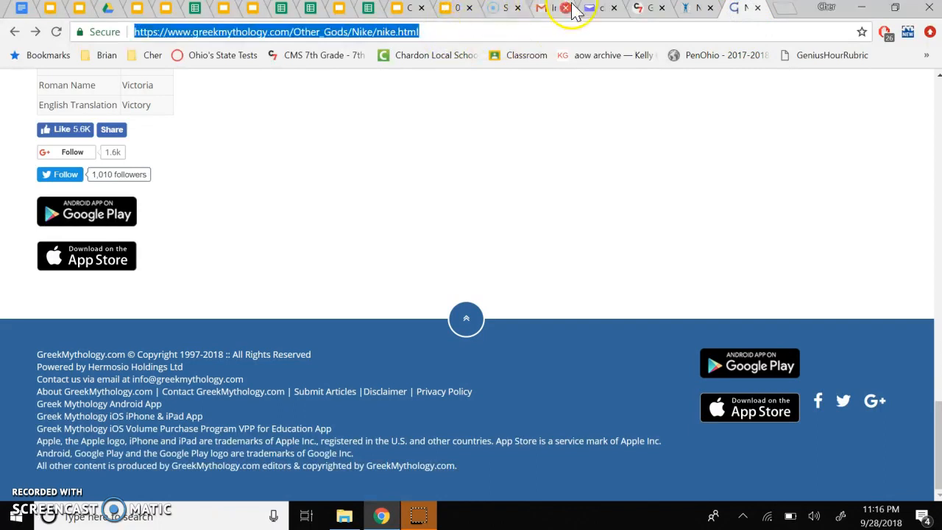
click(692, 11)
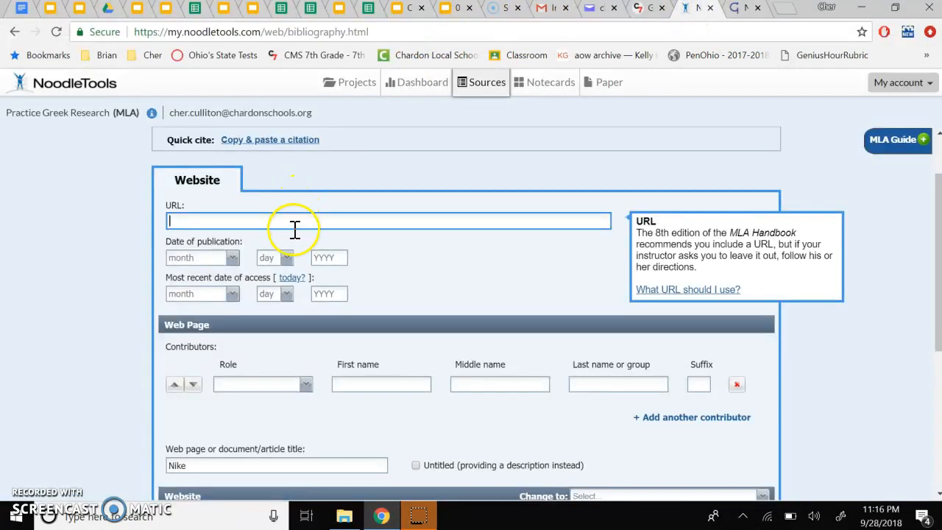
key(ctrl+v)
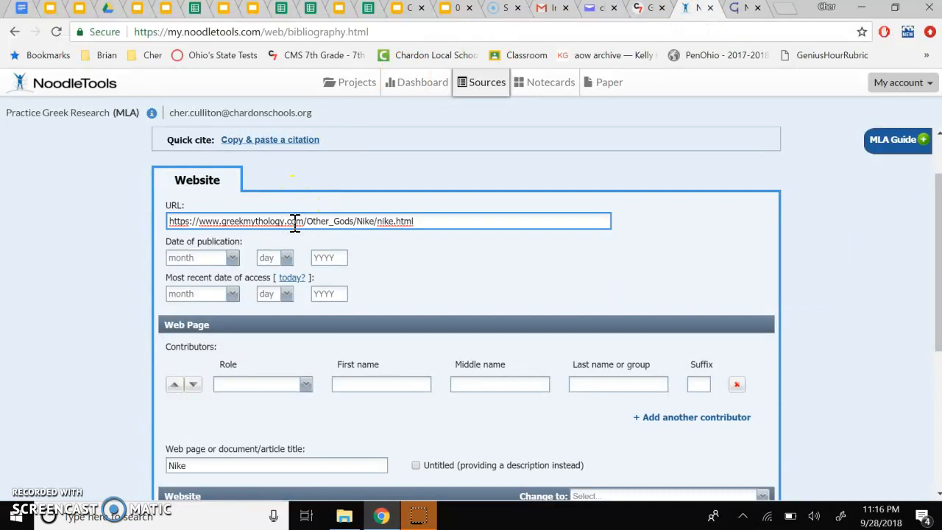
Step: Set the date of publication year to 1997-2018
click(736, 9)
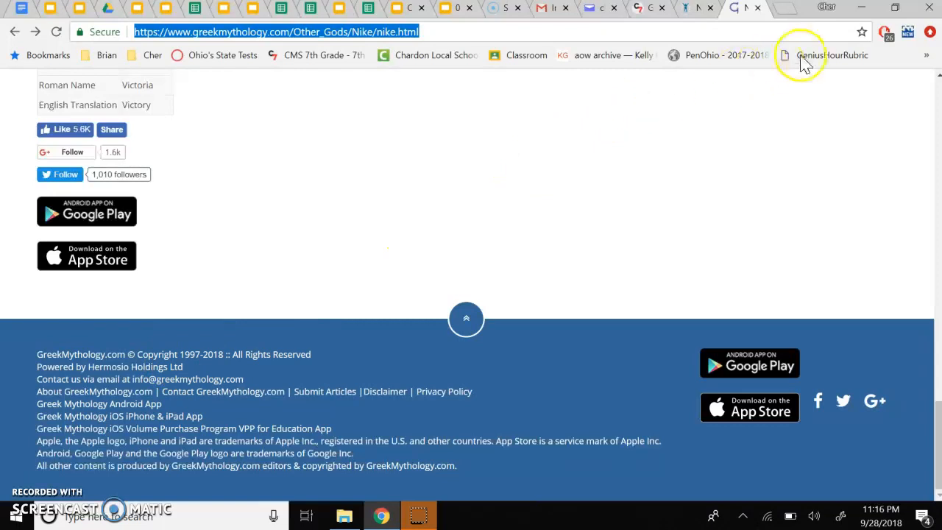
click(696, 12)
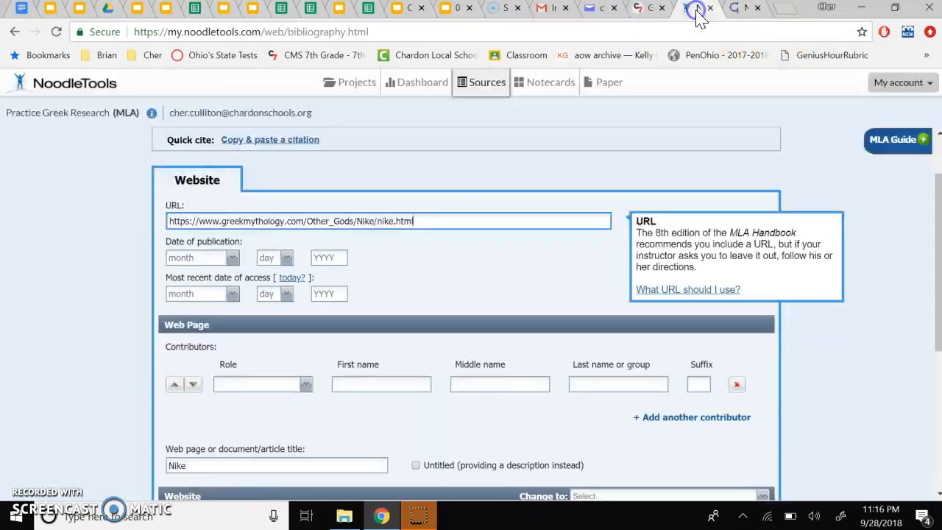
click(329, 256)
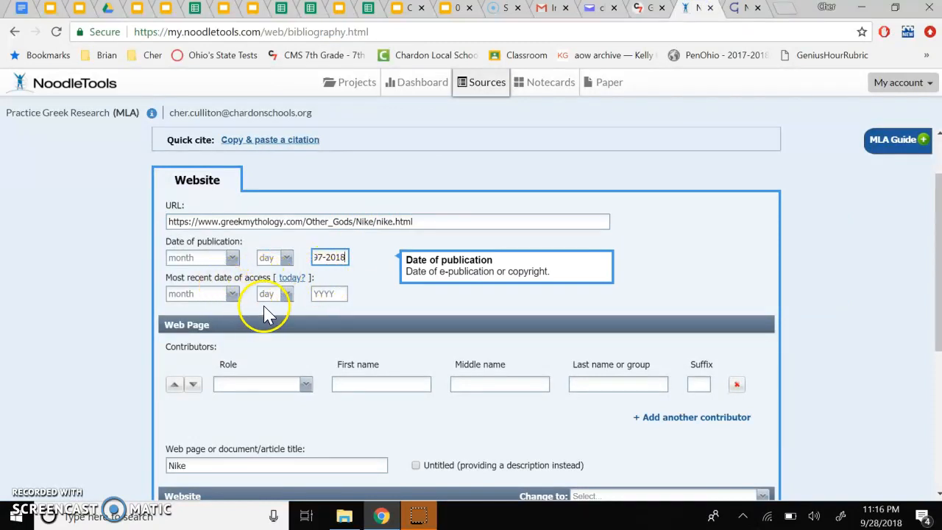
Step: Set the most recent access date to today and save the web page citation
click(292, 280)
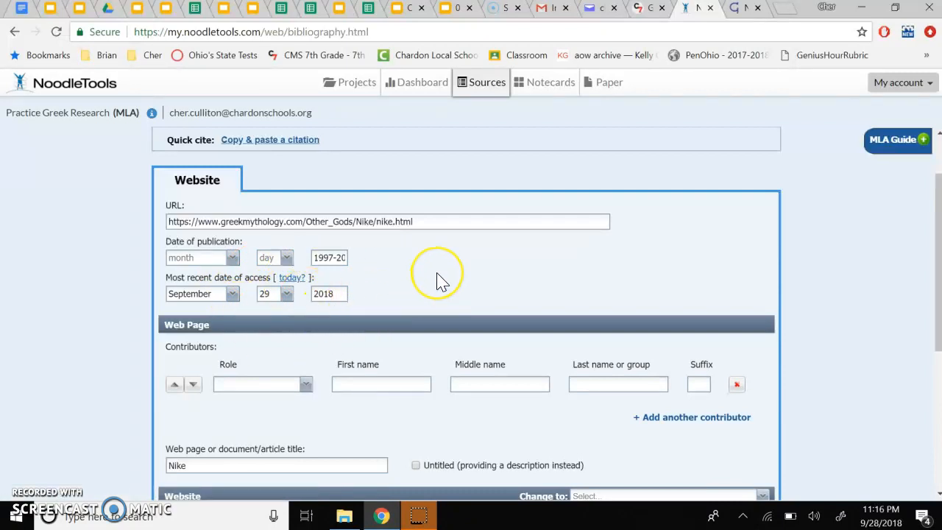
scroll(438, 280, down, 1)
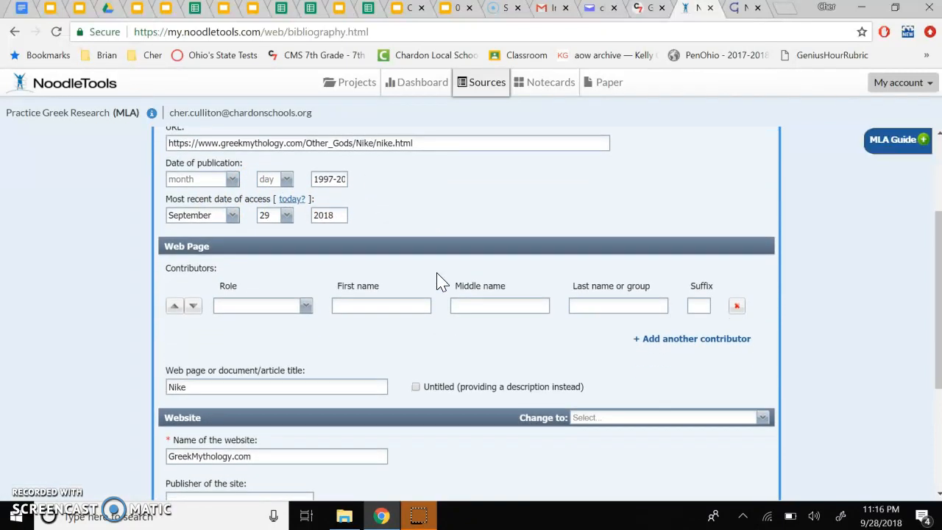
scroll(440, 309, down, 3)
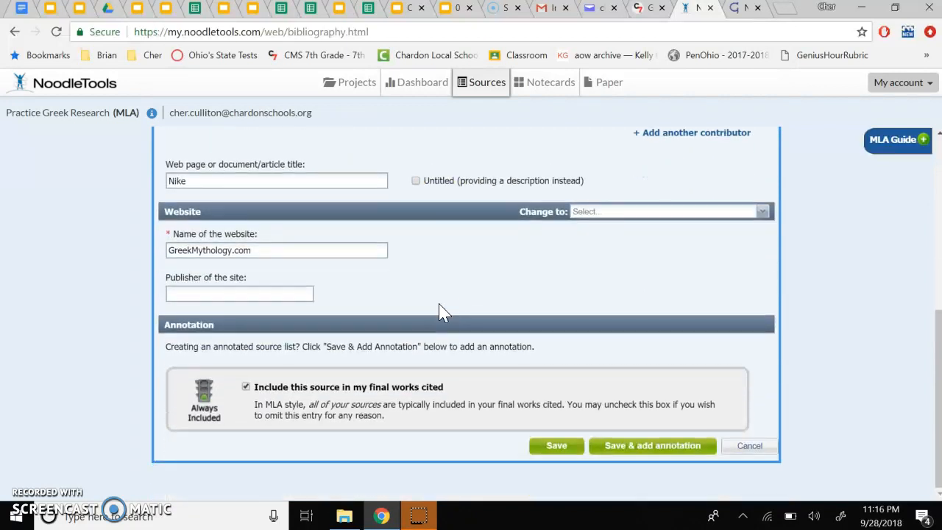
click(559, 445)
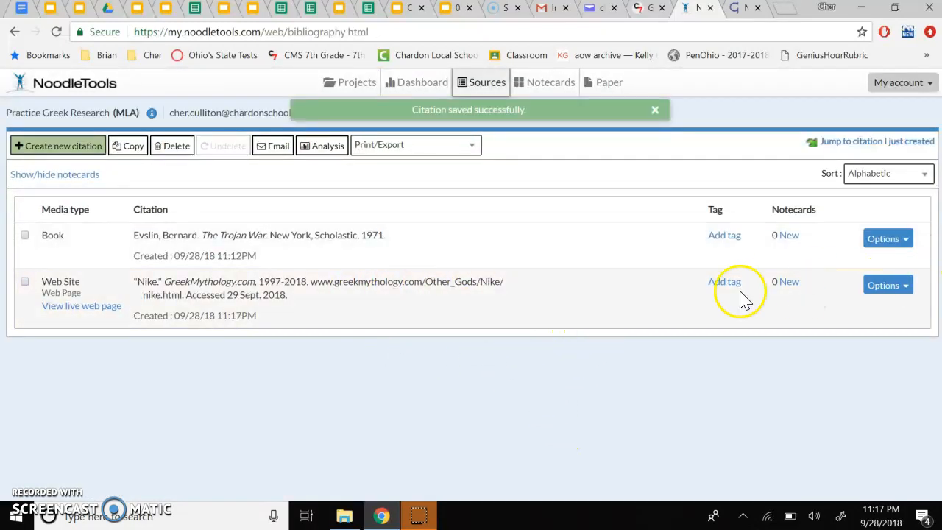
Step: Open the in-text reference example for the Nike web page citation and close it after reading
click(907, 287)
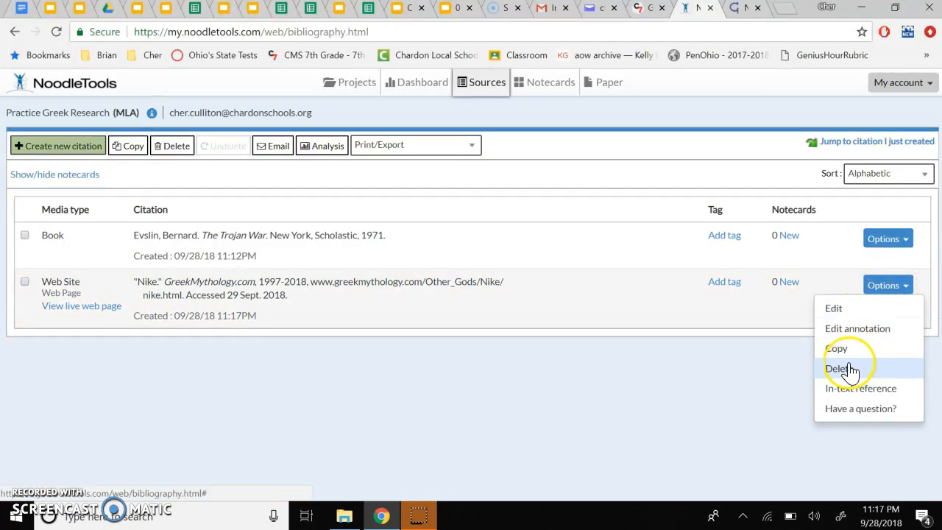
click(854, 390)
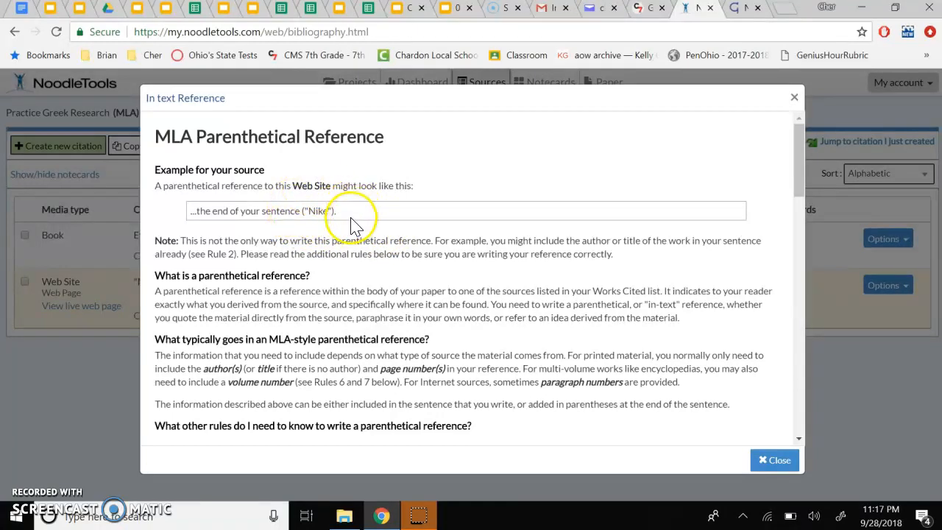
click(768, 463)
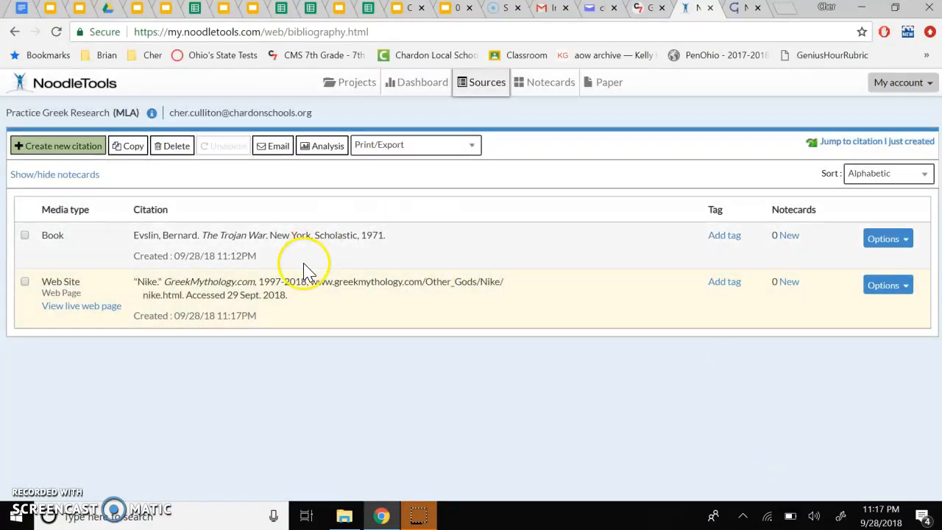
click(343, 343)
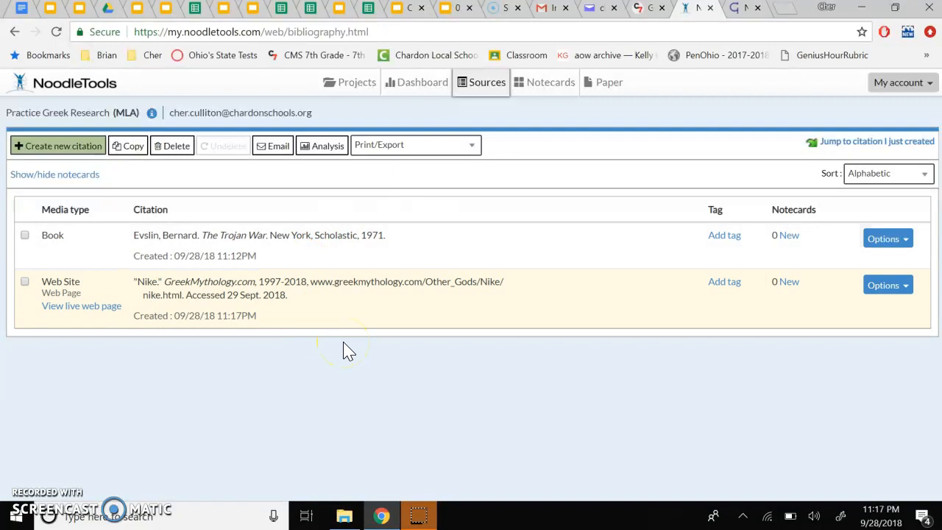
Step: Export the bibliography to Google Docs, continuing with the school Google account
click(473, 150)
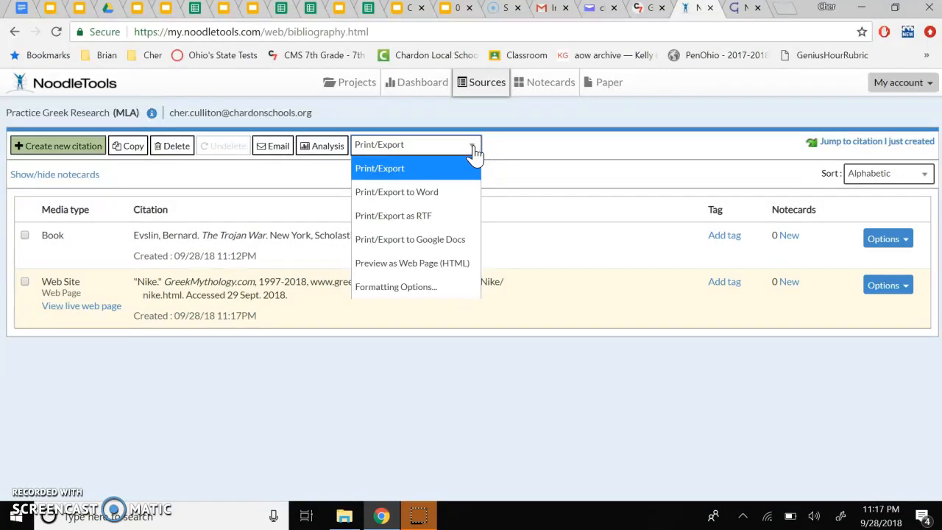
click(436, 243)
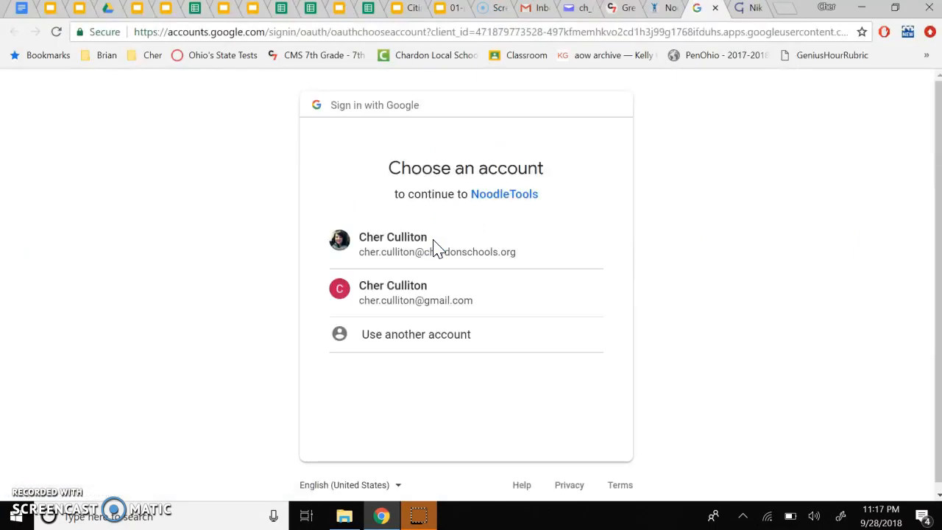
click(433, 251)
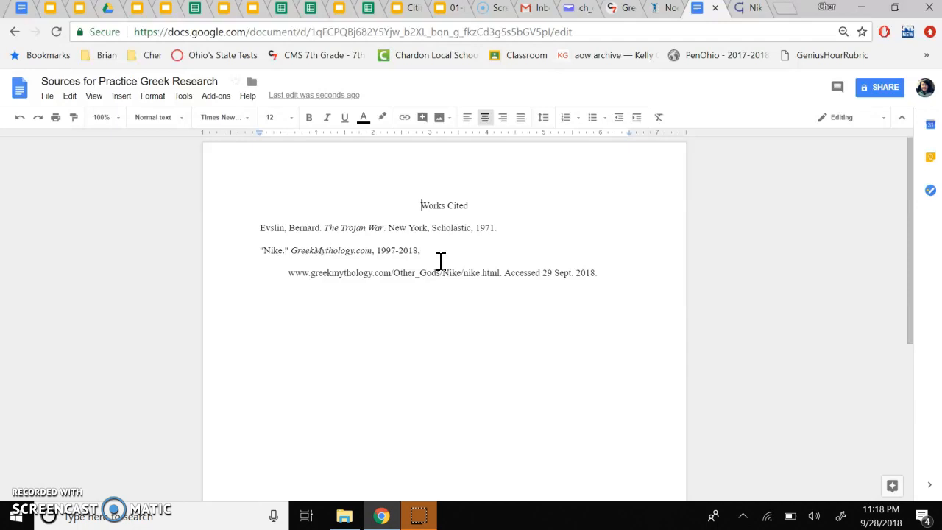
Step: Insert a right-aligned line above Works Cited containing the author's last name and page number 1
click(423, 206)
key(Return)
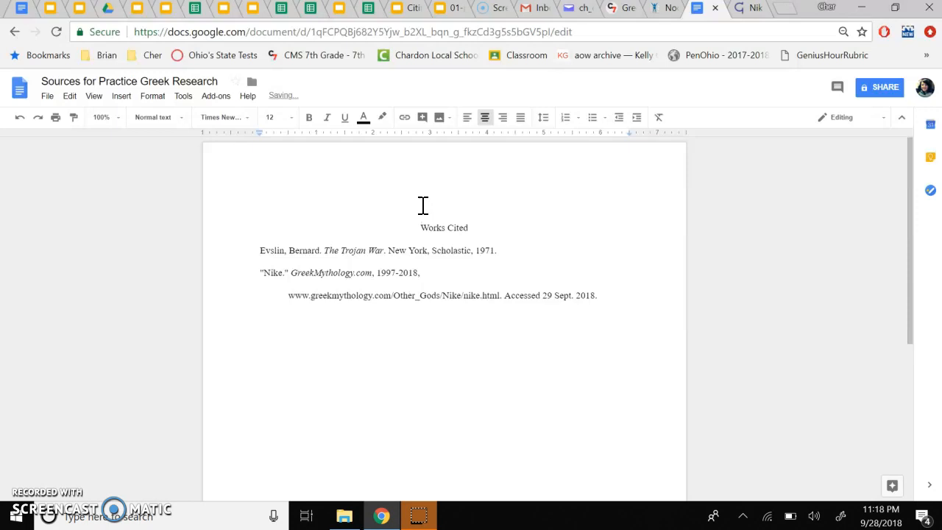
click(456, 207)
click(503, 117)
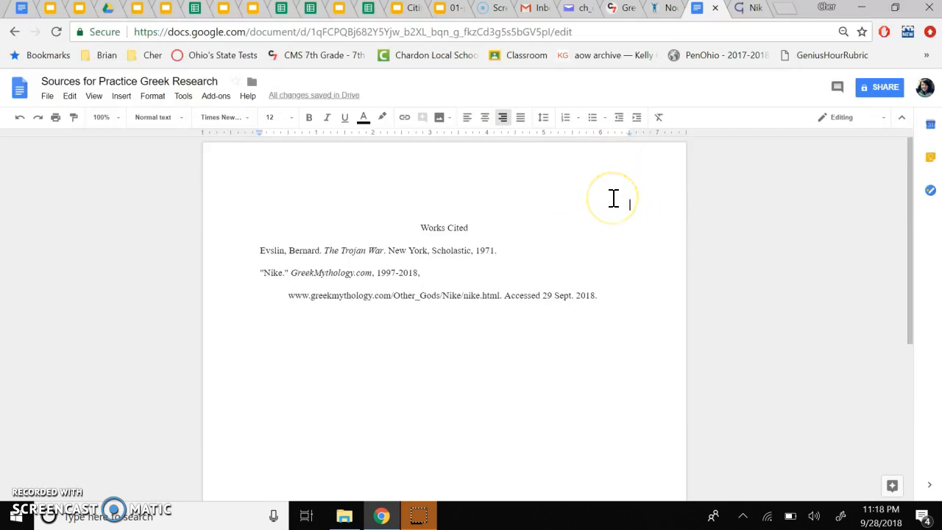
text(C)
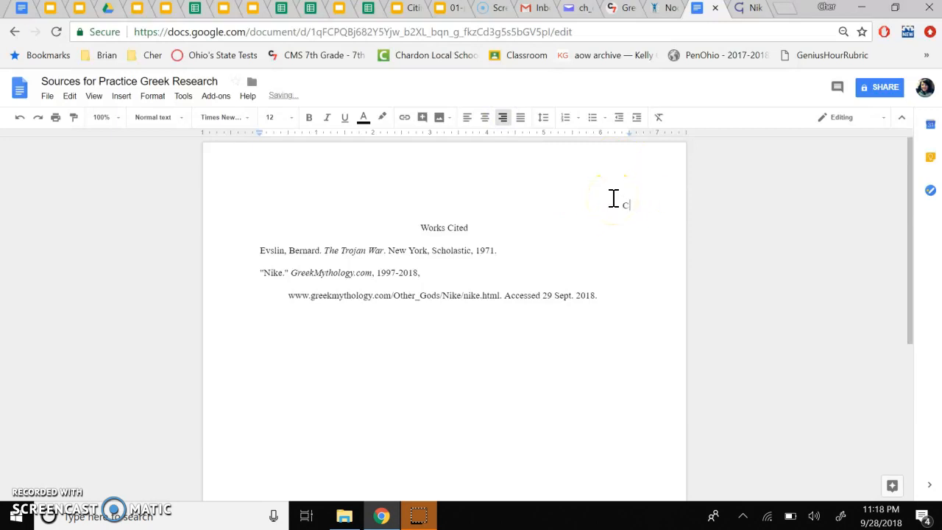
text(ullston 1)
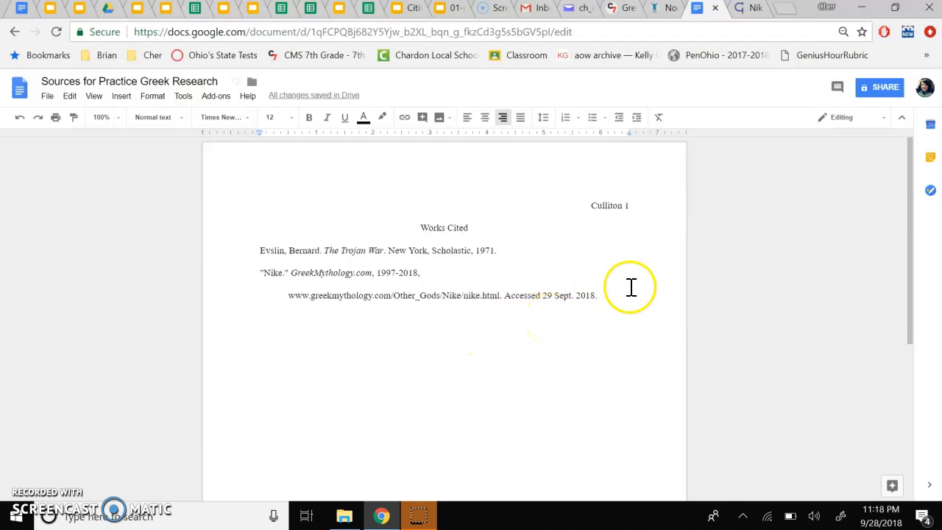
click(629, 206)
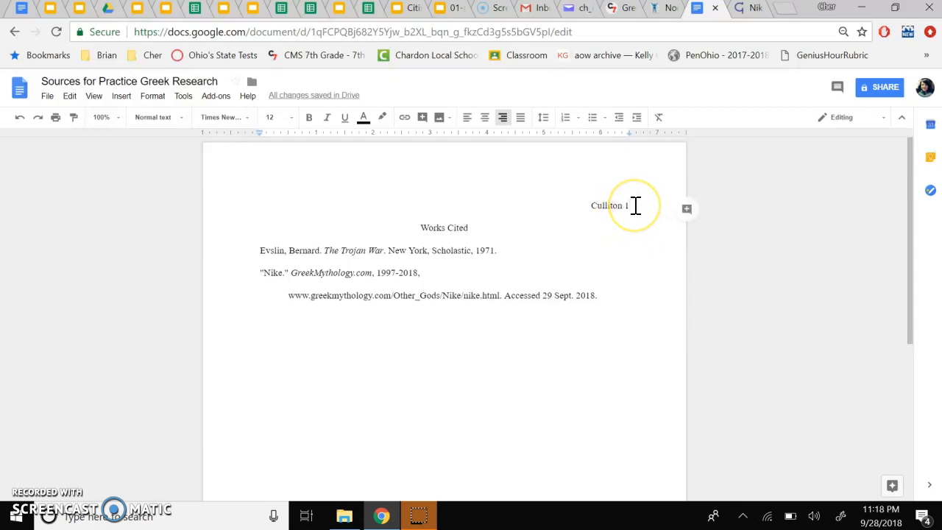
Step: Return to the NoodleTools bibliography tab
click(632, 249)
scroll(632, 249, down, 3)
scroll(632, 249, up, 3)
click(628, 201)
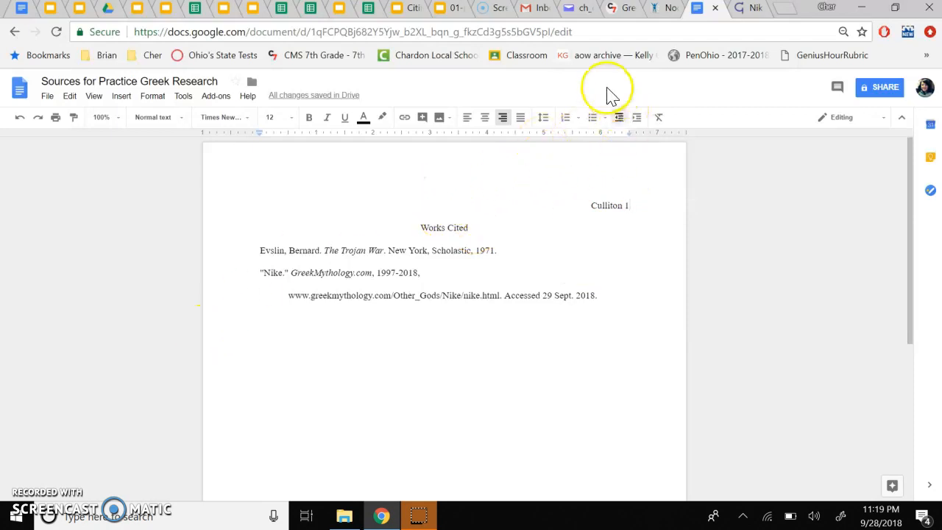
click(660, 10)
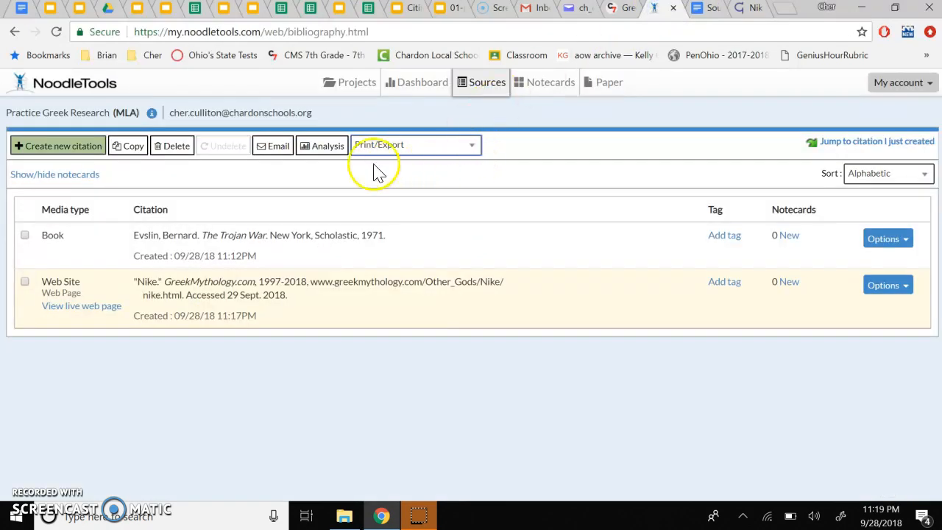